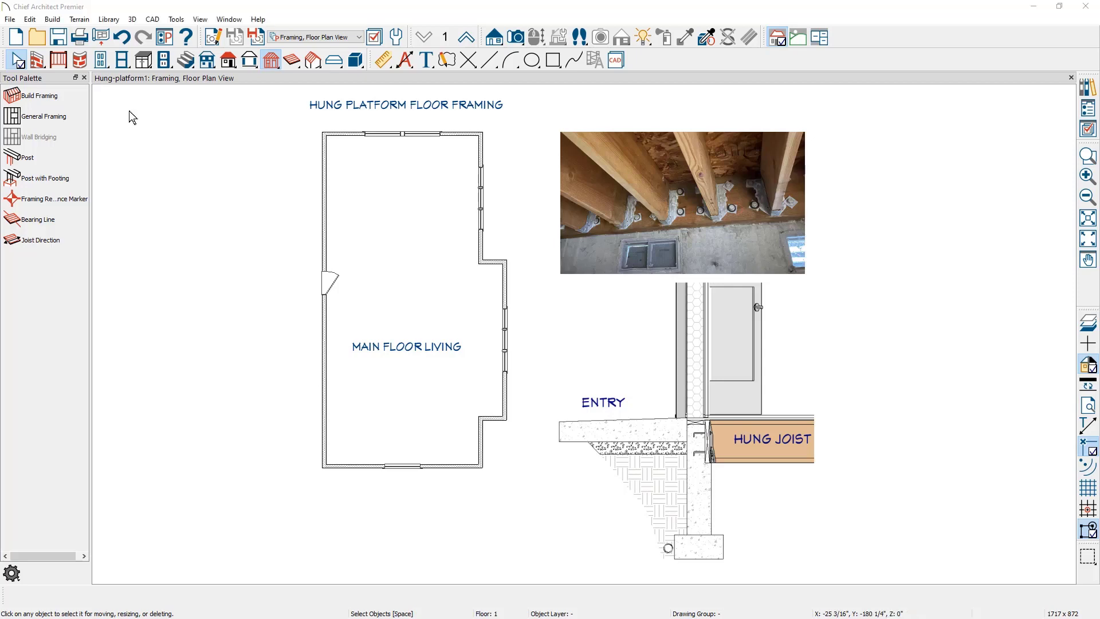
Open the Build Foundation dialog from the Build > Floor menu to review its options.
click(52, 19)
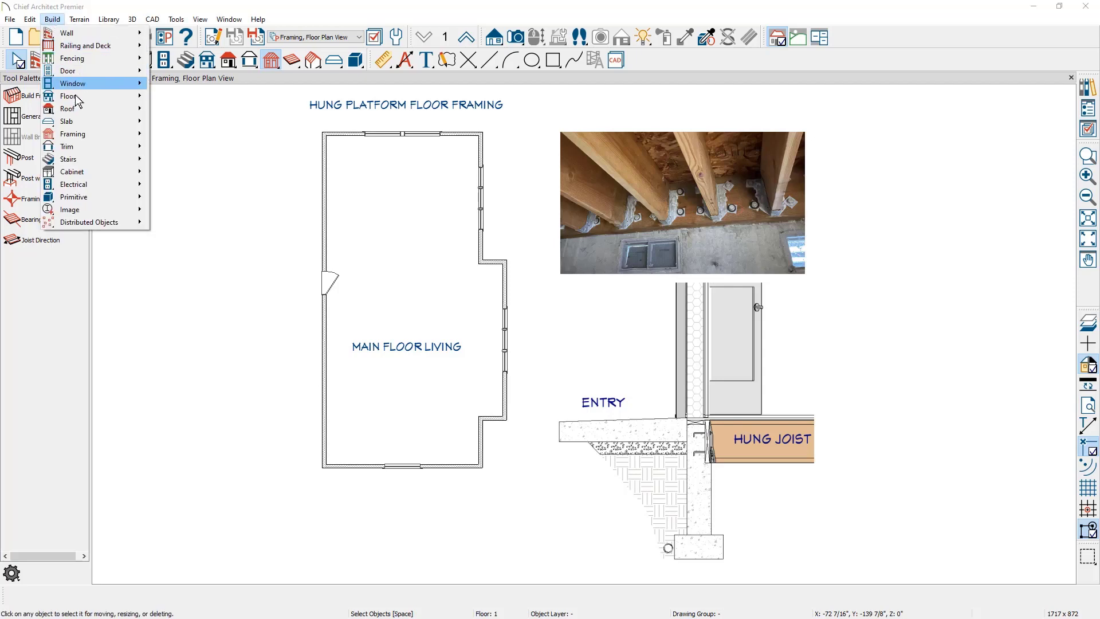
mouse_move(79, 104)
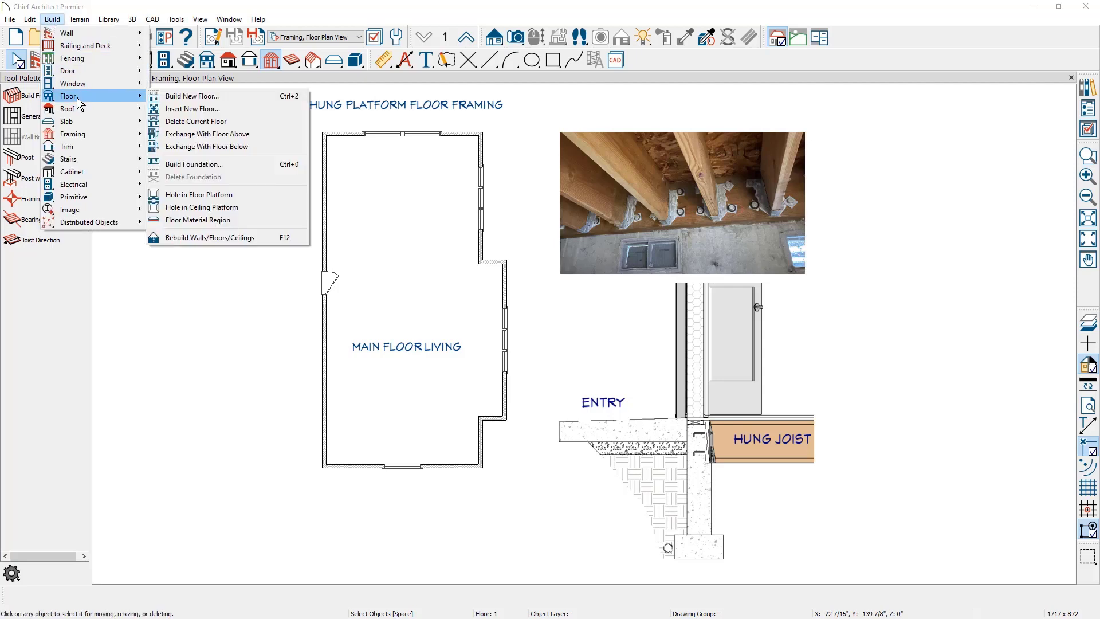
click(224, 167)
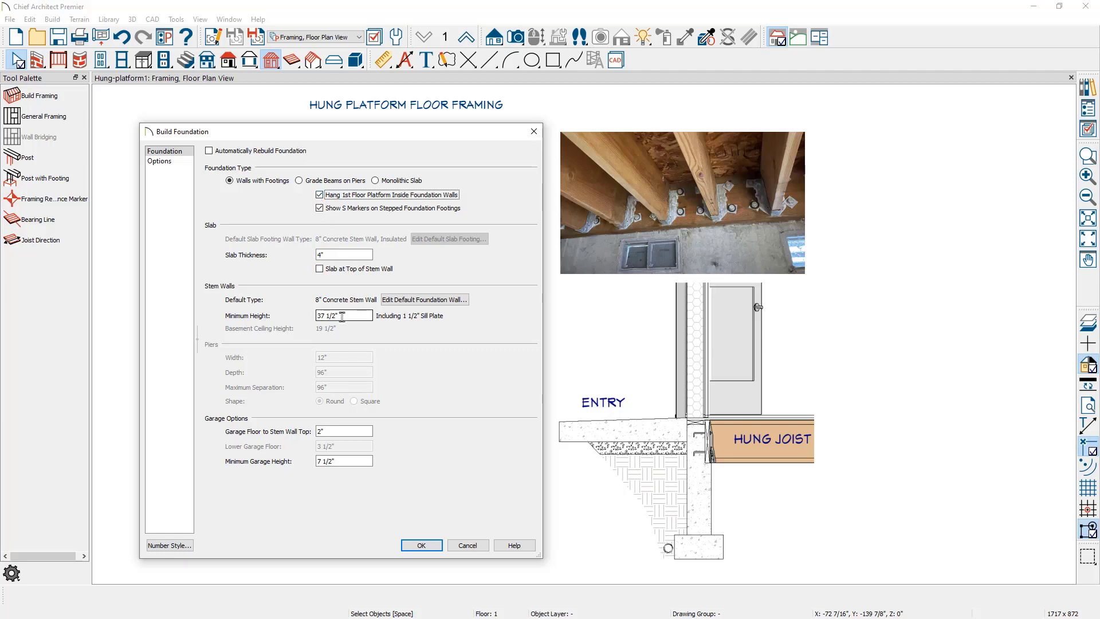
Build the foundation derived from the 1st floor plan and select the four foundation walls.
click(424, 545)
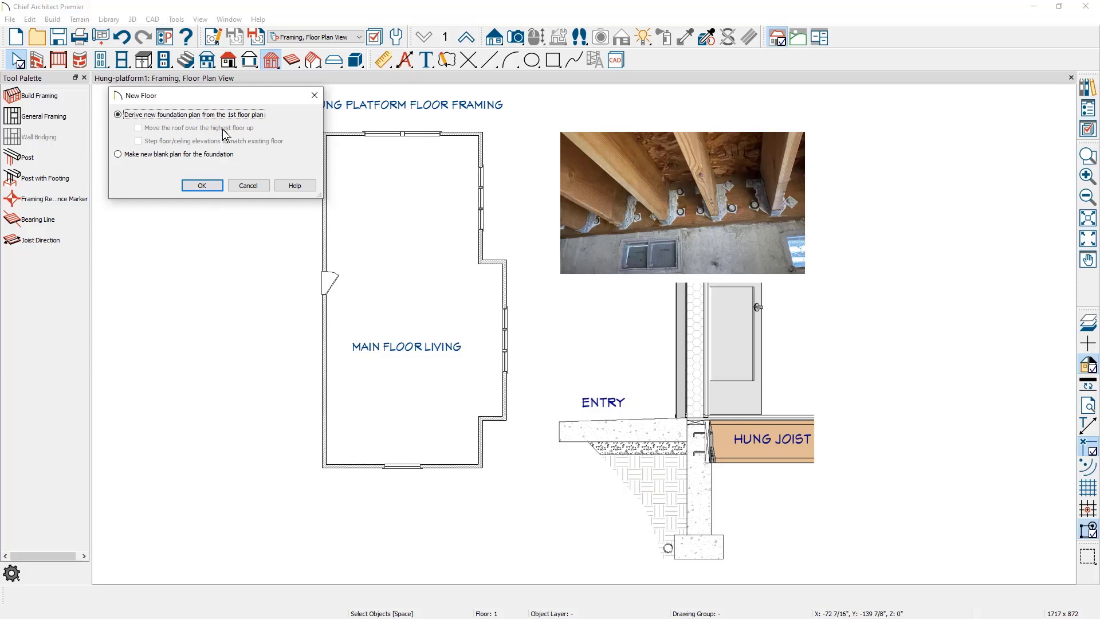
click(211, 186)
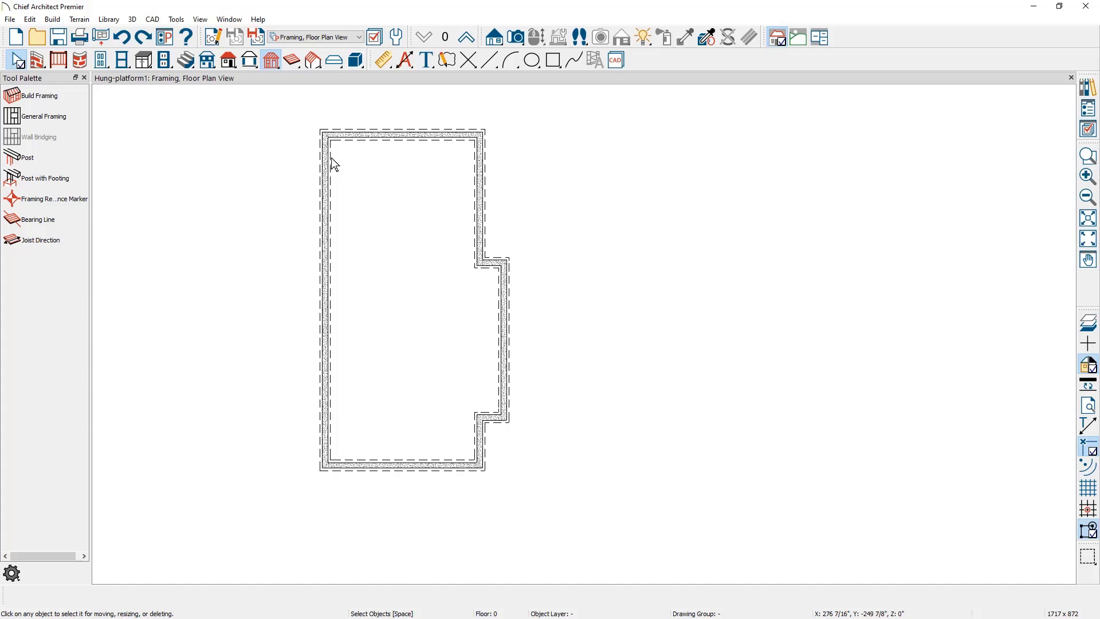
click(328, 183)
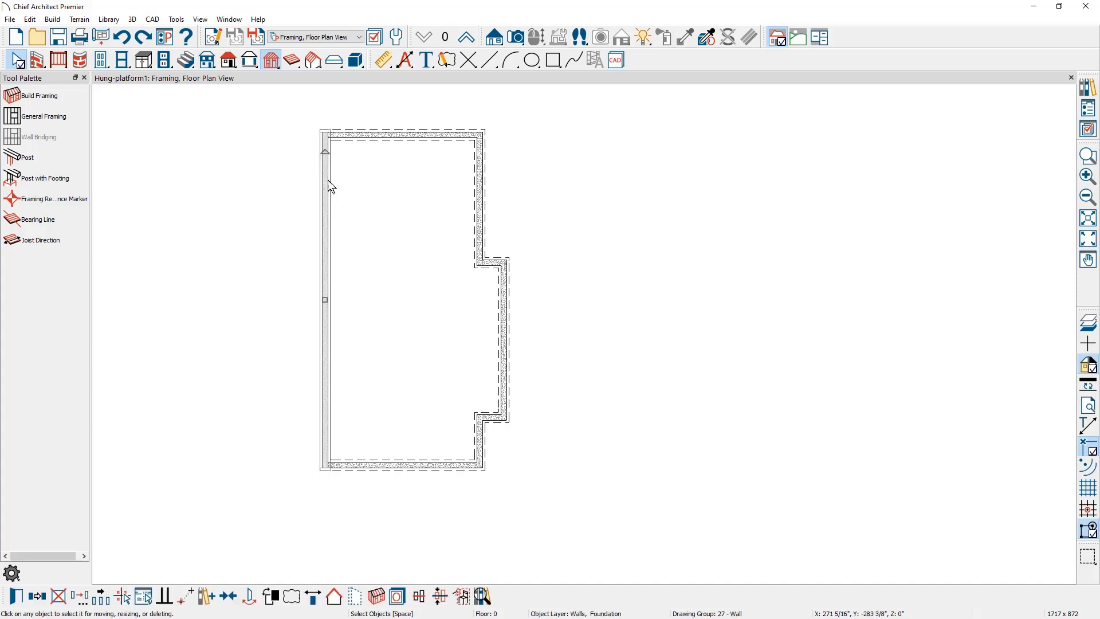
shift+click(480, 172)
shift+click(504, 321)
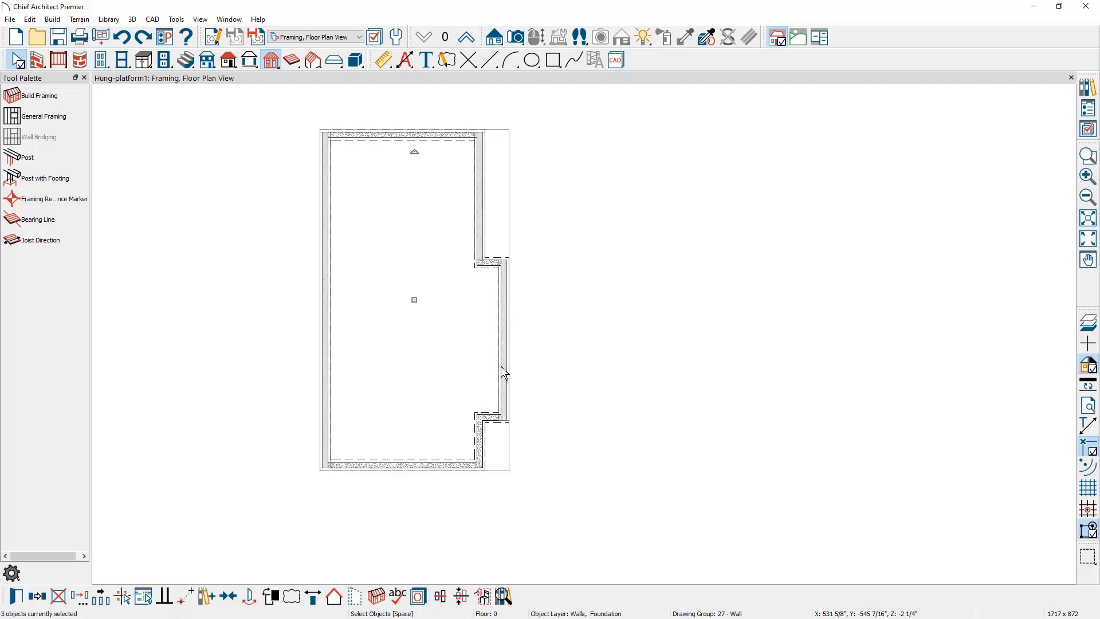
shift+click(485, 445)
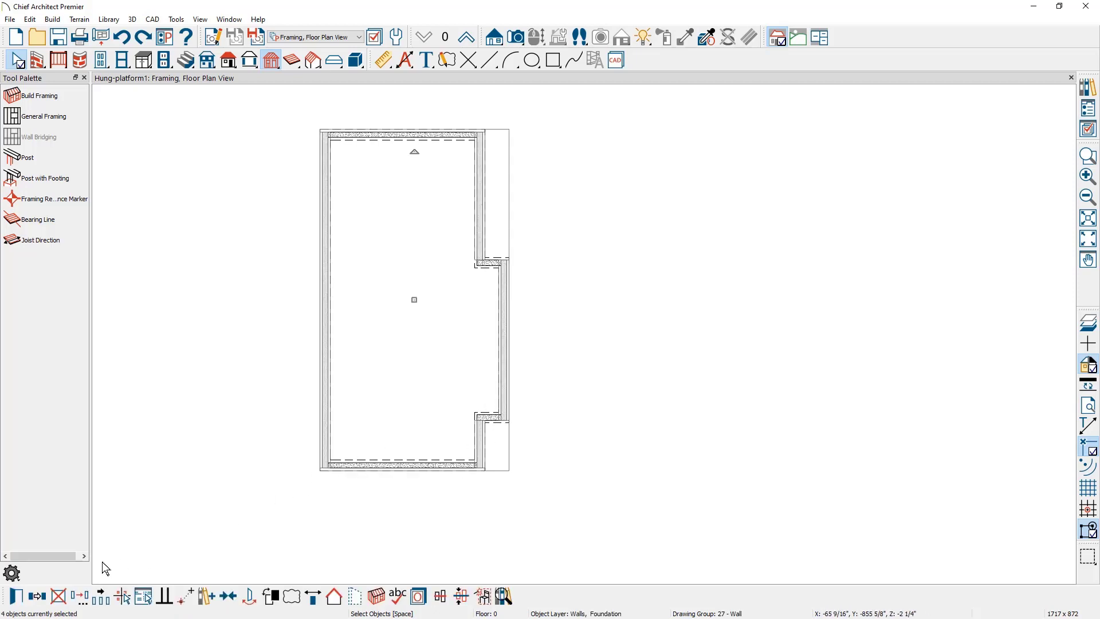
Turn on Include Ledger in the four walls' Structure settings, with Hang Floor Platform Above set.
click(18, 596)
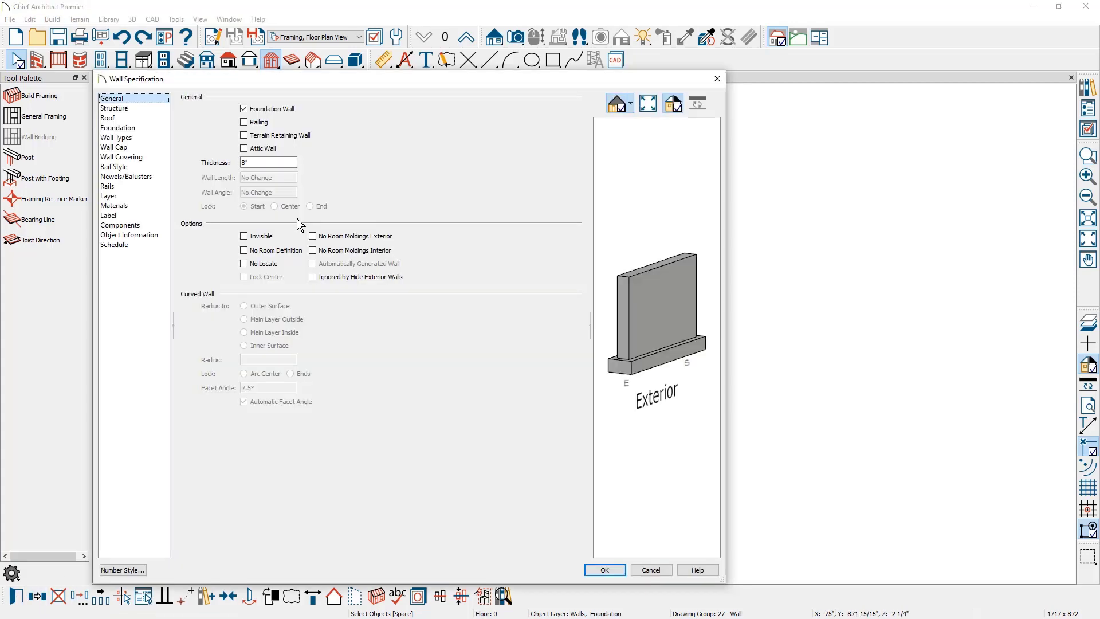
click(140, 108)
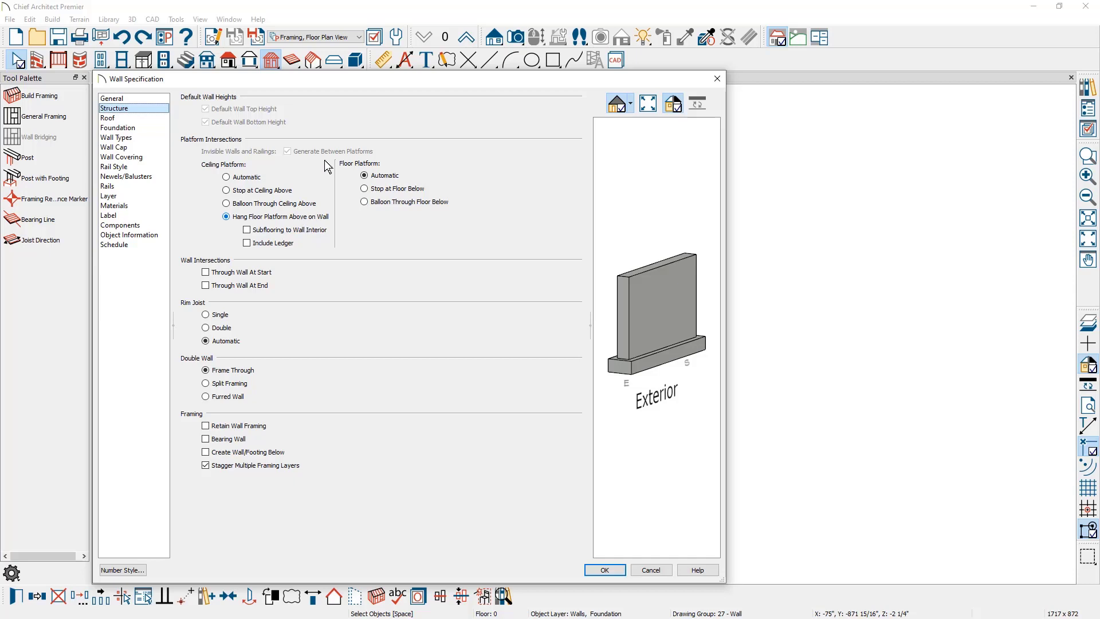
drag(345, 79, 773, 84)
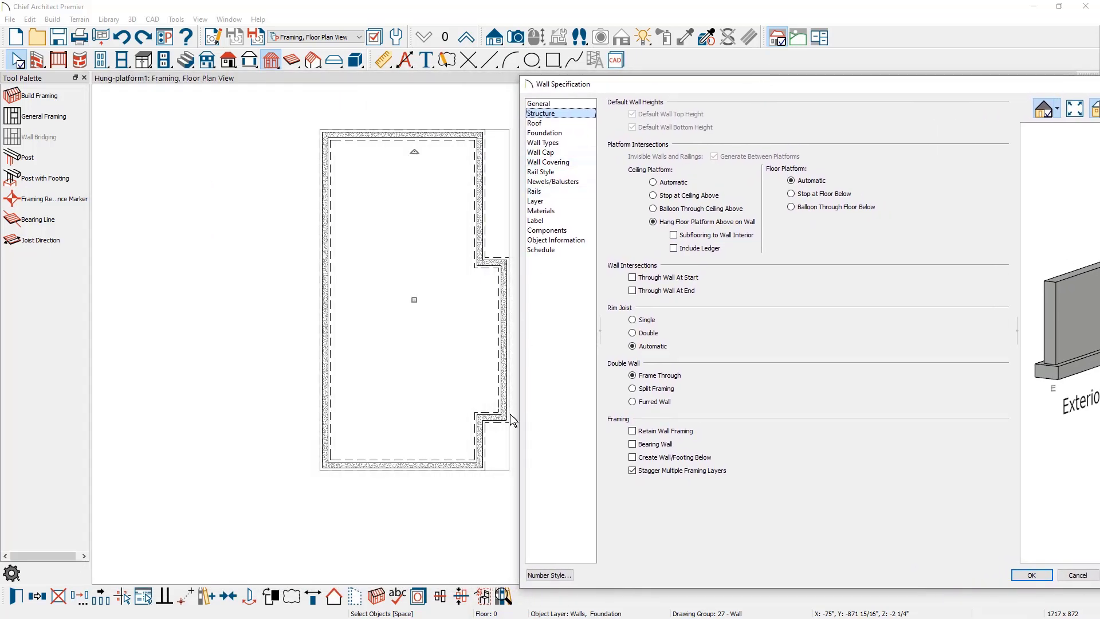
click(673, 249)
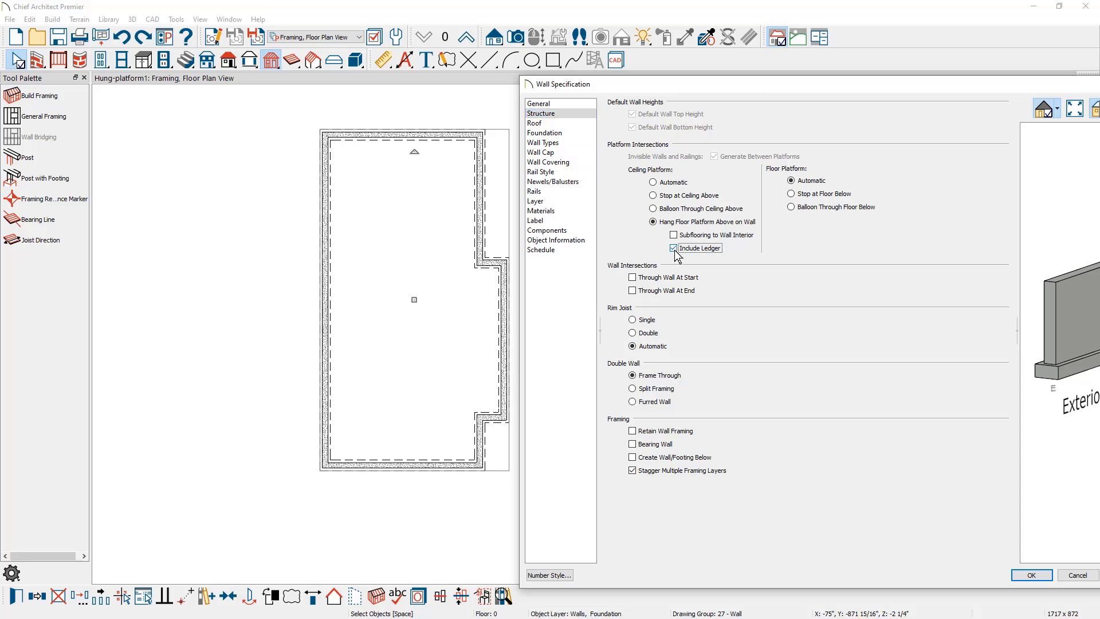
click(1031, 575)
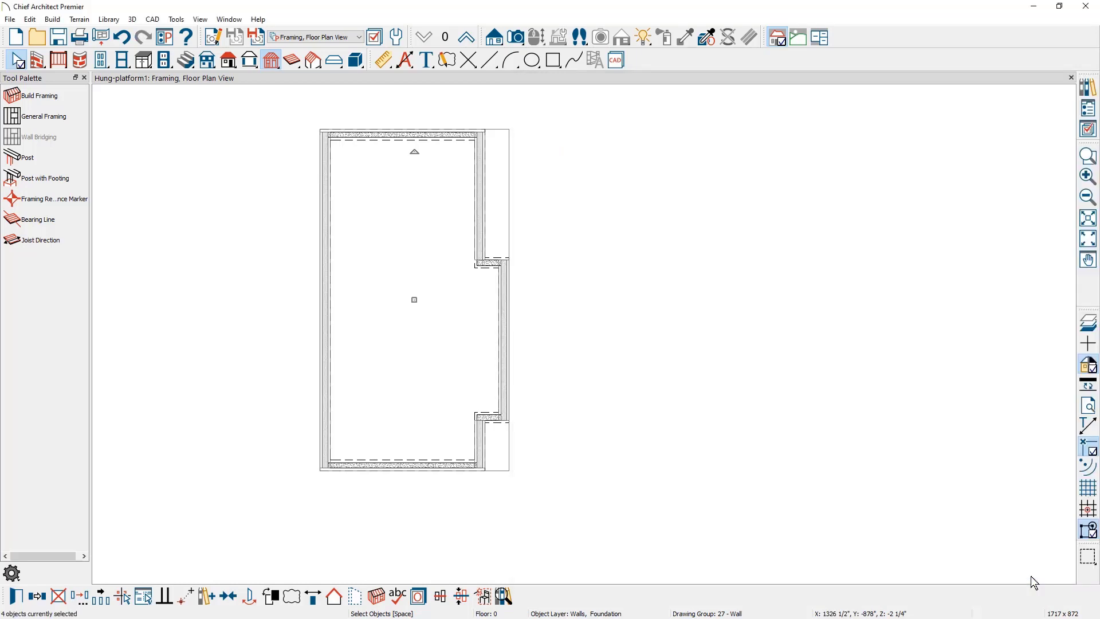
Create a Perspective Floor Overview camera and orbit it to view the foundation stem walls.
click(514, 42)
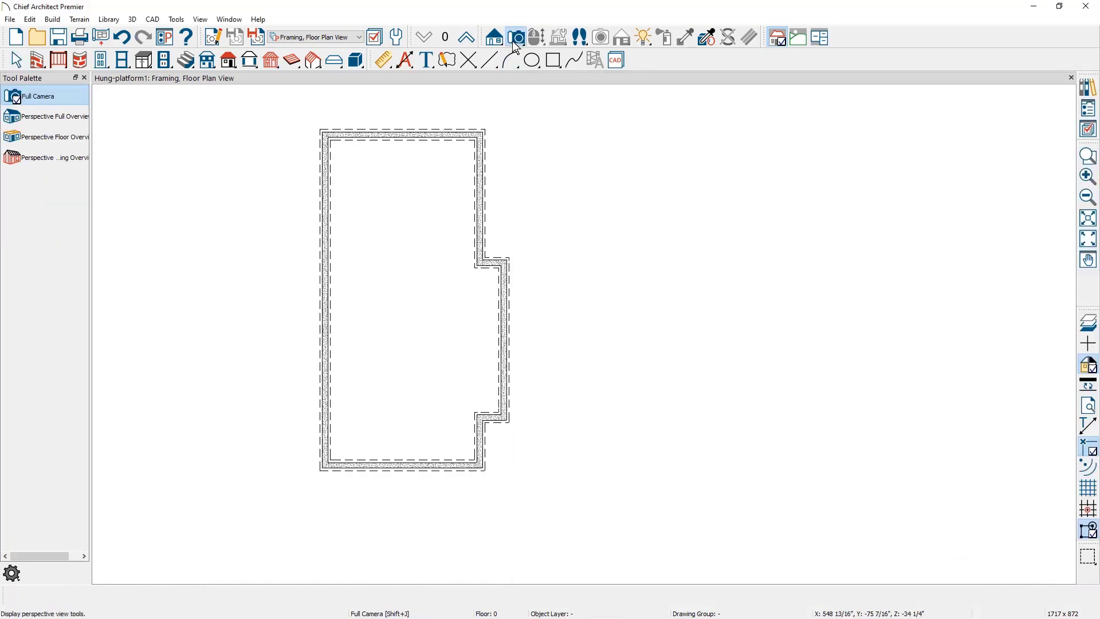
click(63, 147)
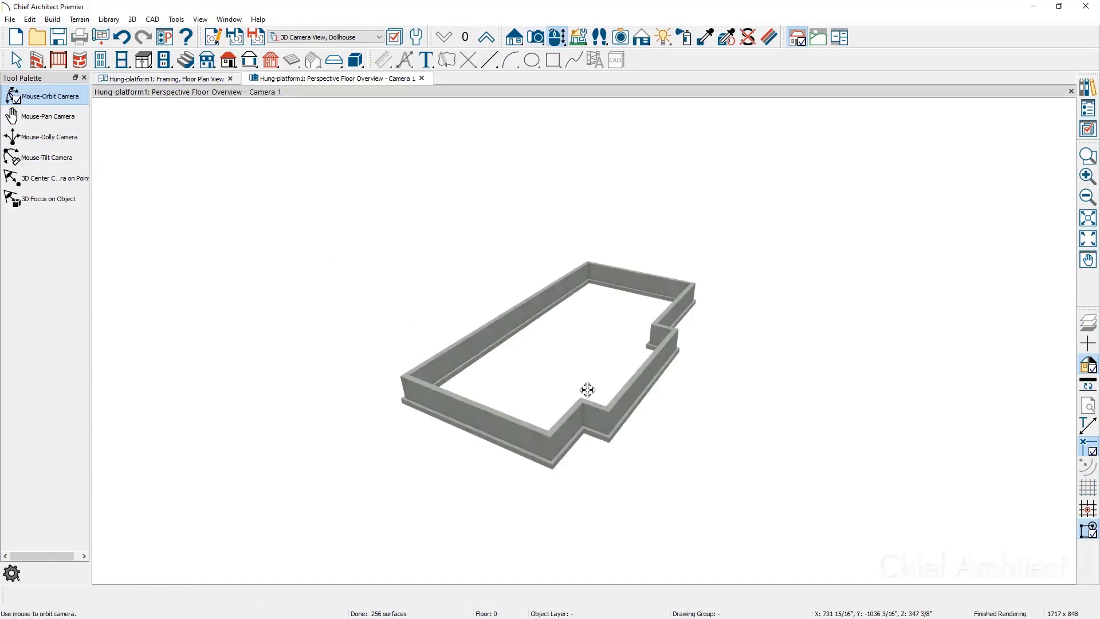
drag(587, 385, 562, 411)
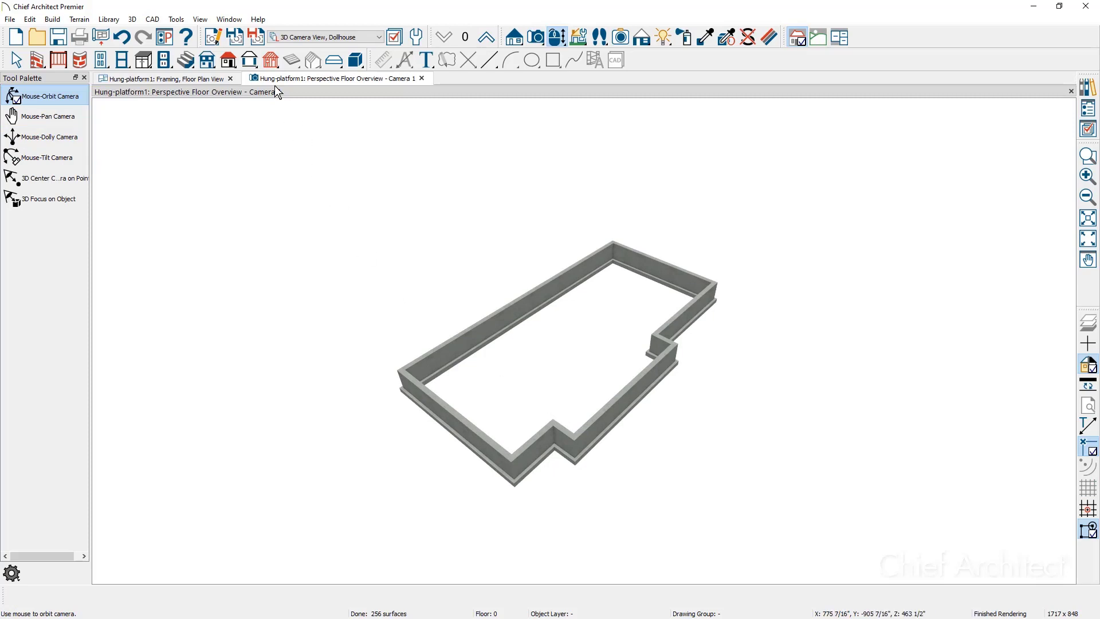
click(273, 64)
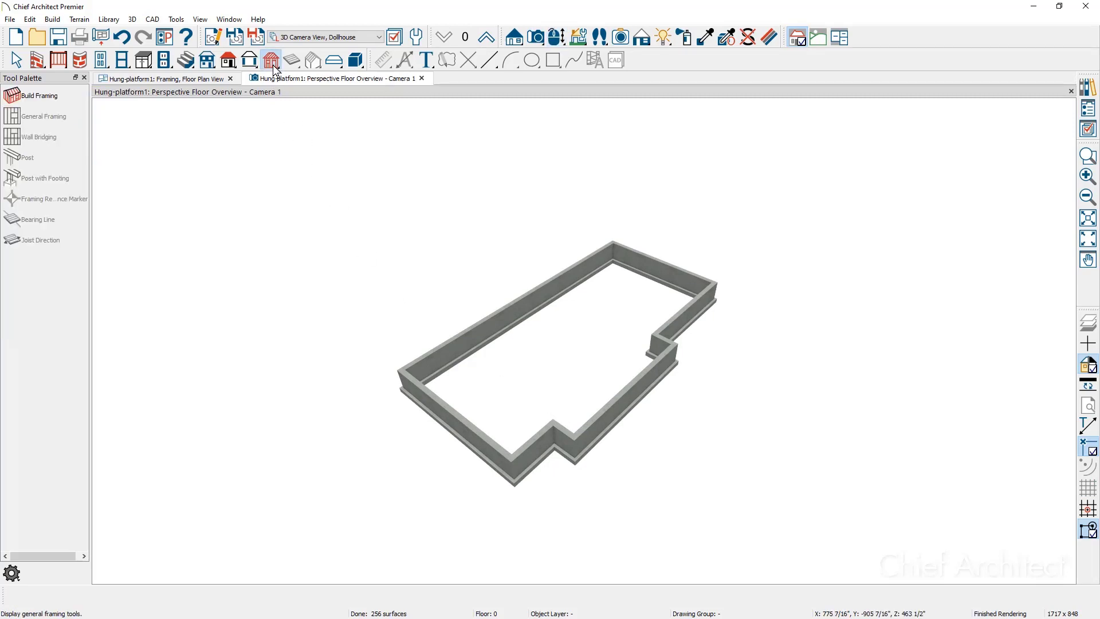
Enable Build Floor Framing for Floor 1 and review the rim joist width and type.
click(52, 99)
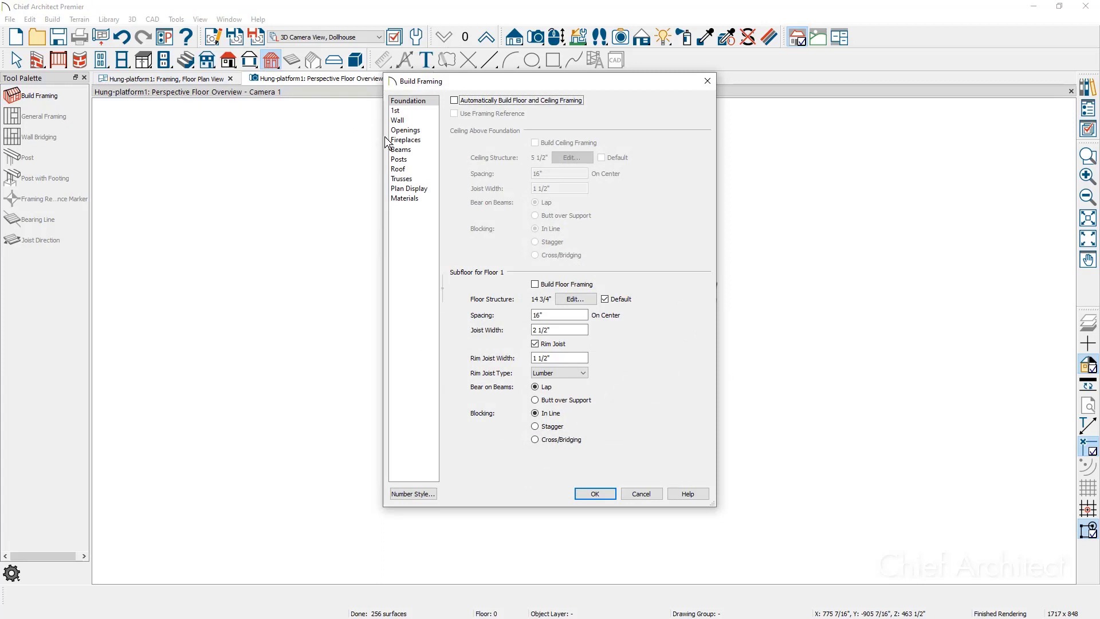
click(535, 285)
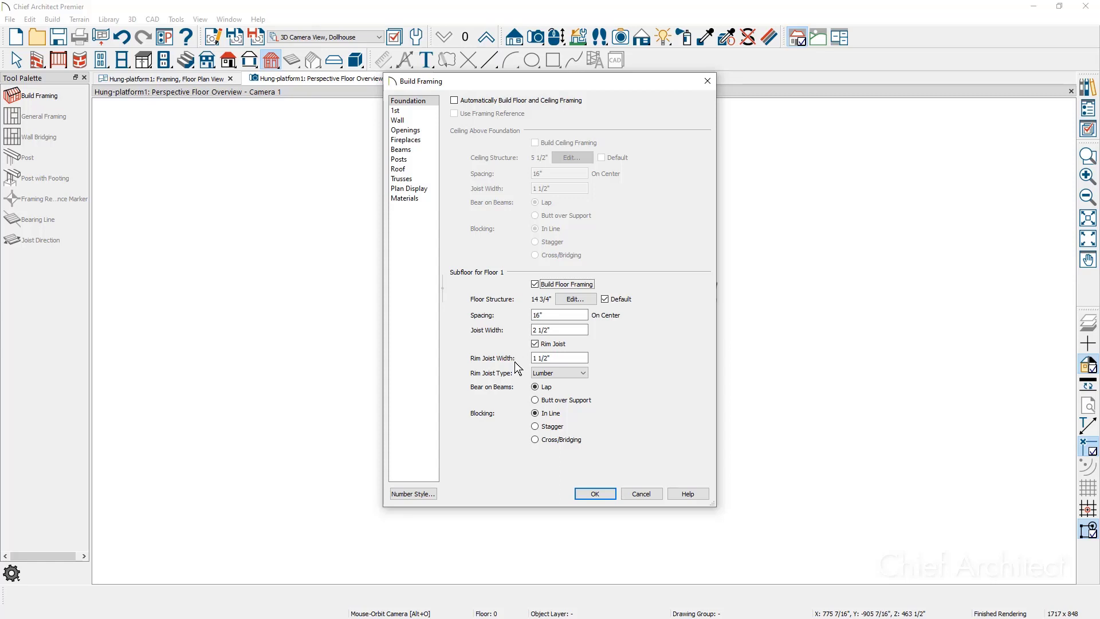
click(558, 357)
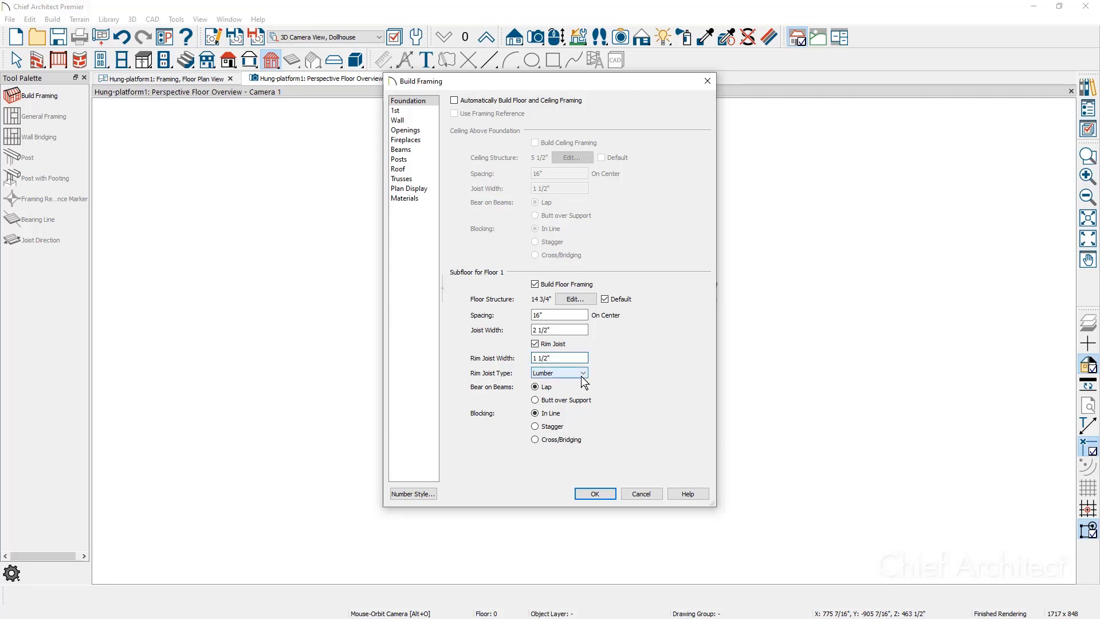
click(582, 374)
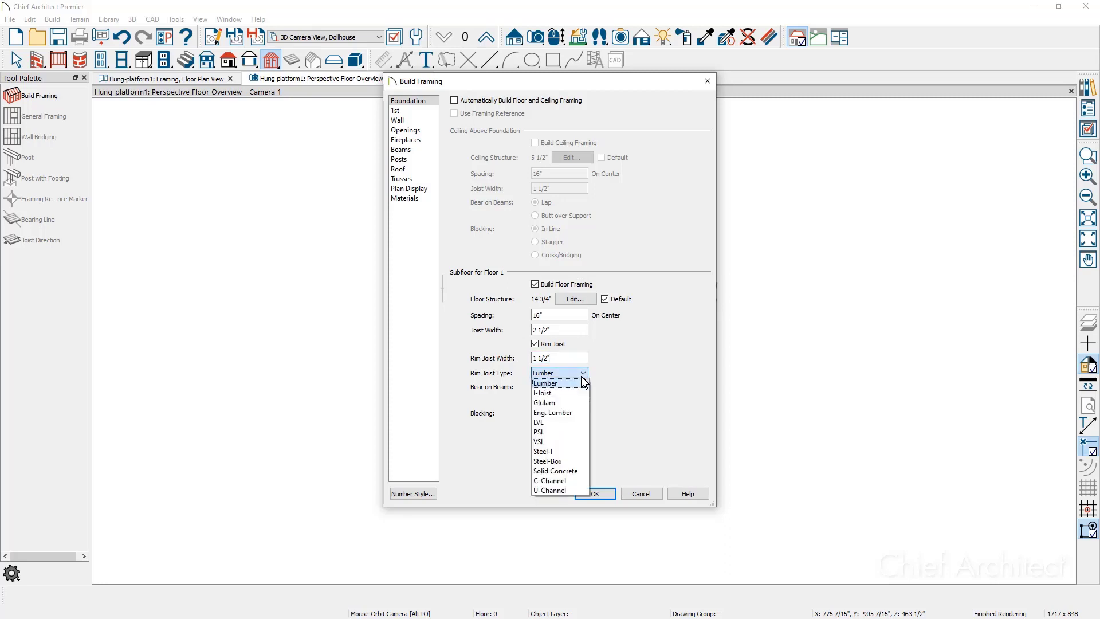
click(595, 494)
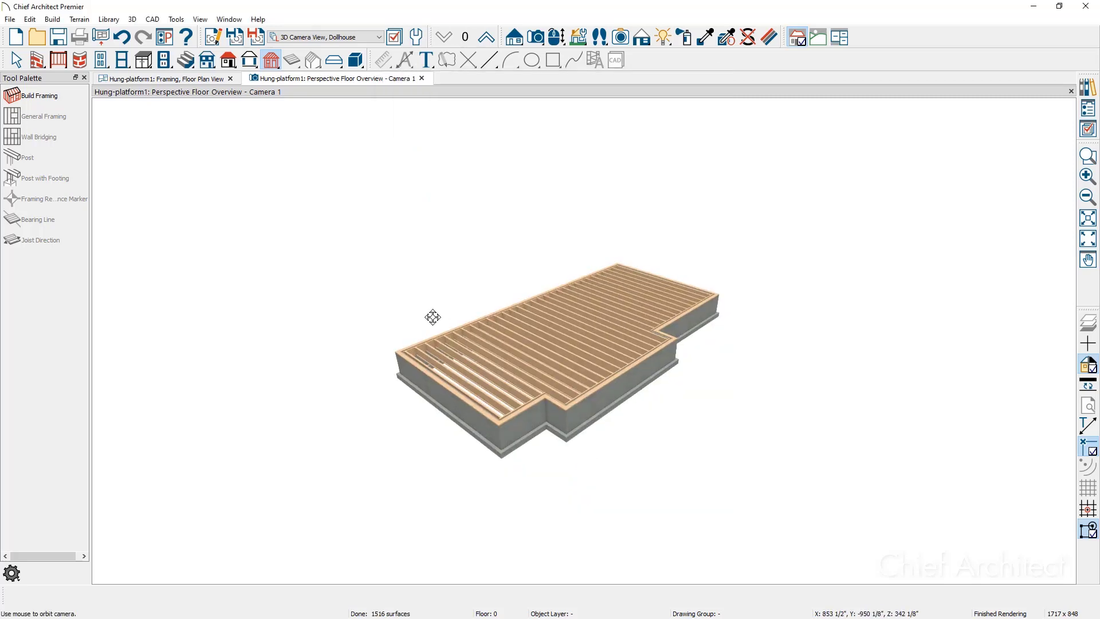
scroll(432, 317, up, 5)
drag(422, 381, 432, 261)
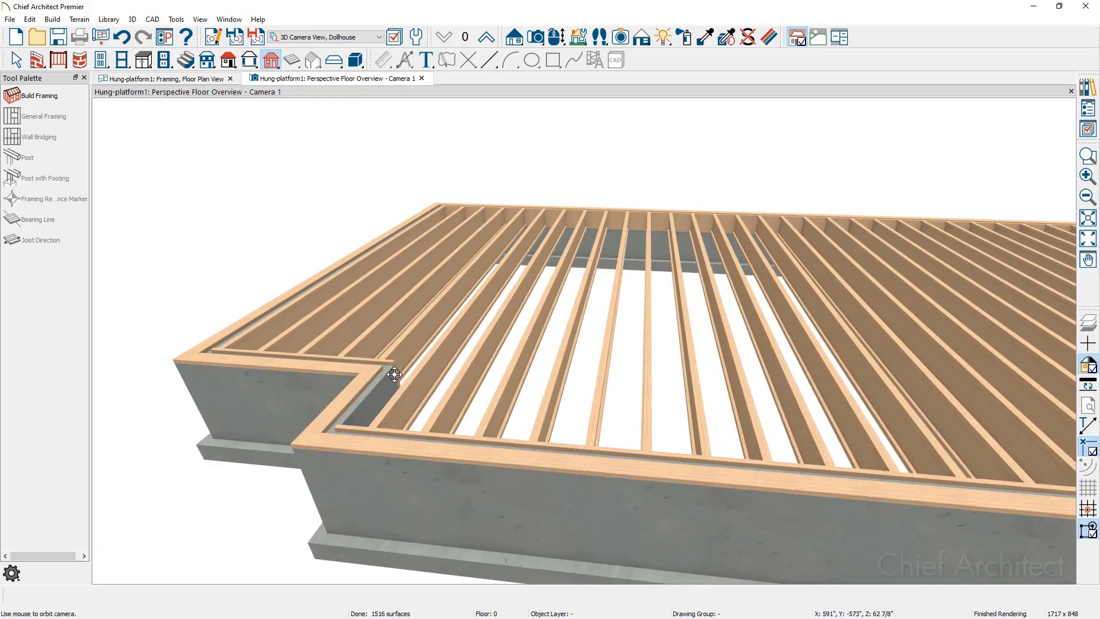
drag(390, 378, 499, 342)
scroll(487, 340, up, 5)
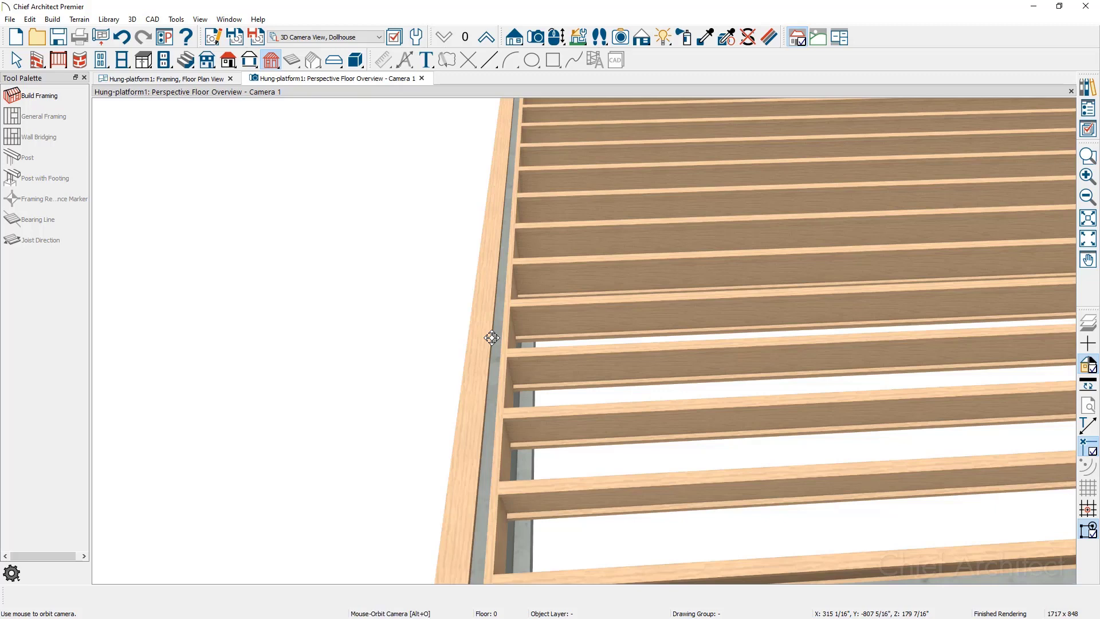
Cut a back-clipped cross section across the lower-left foundation wall in the framing plan.
click(206, 84)
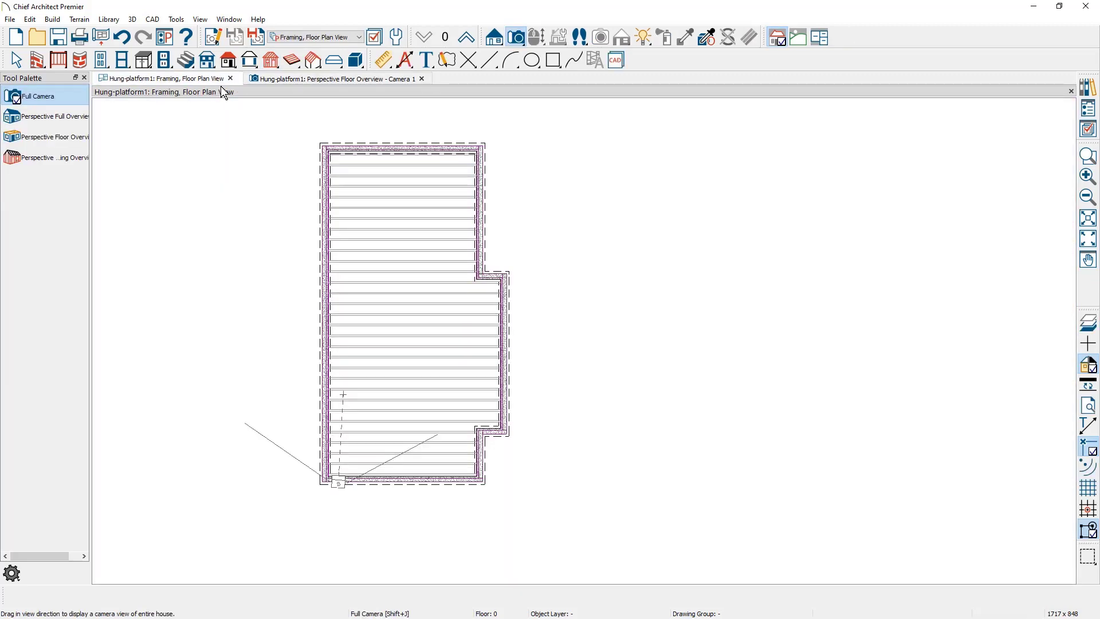
click(495, 38)
click(86, 116)
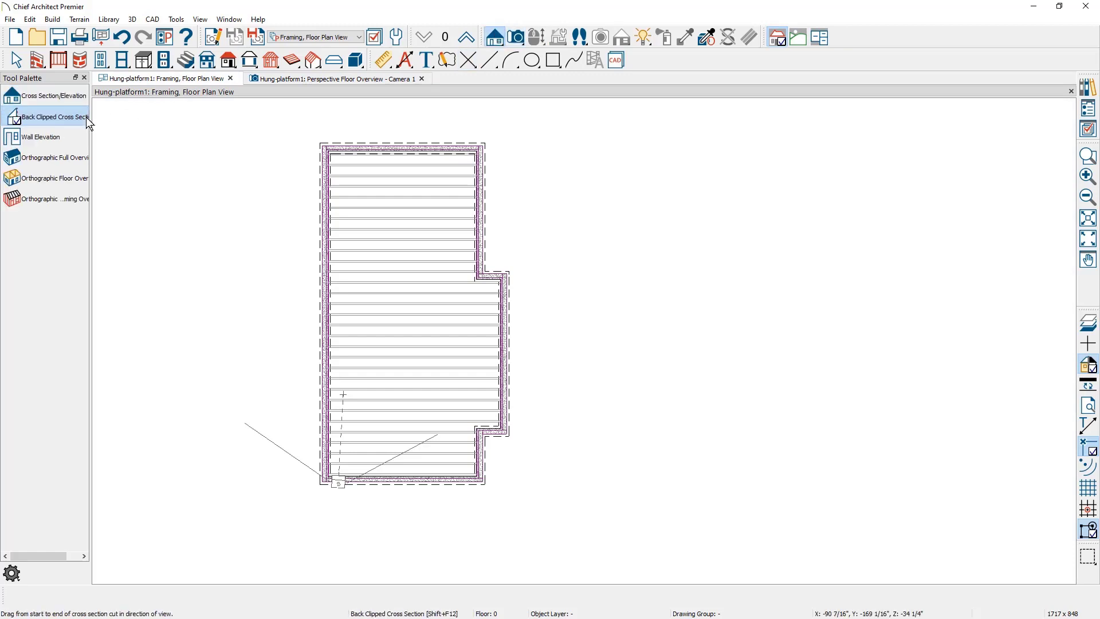
drag(361, 238, 361, 177)
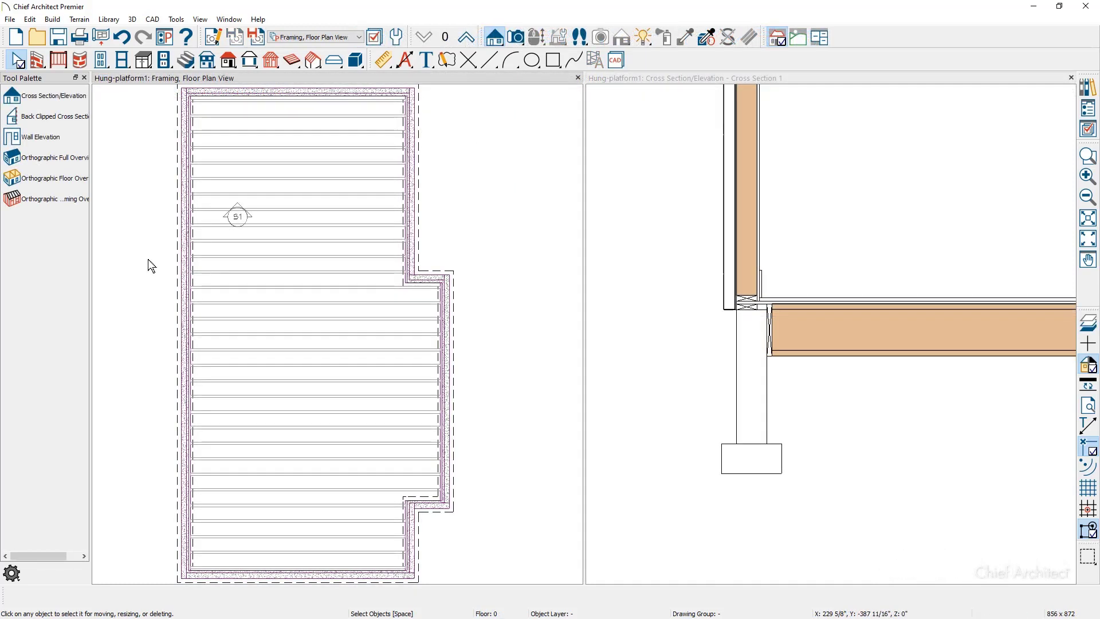
Make the left foundation wall a pony wall with a 6" Concrete Stem Wall upper type, viewing its definition.
double_click(185, 275)
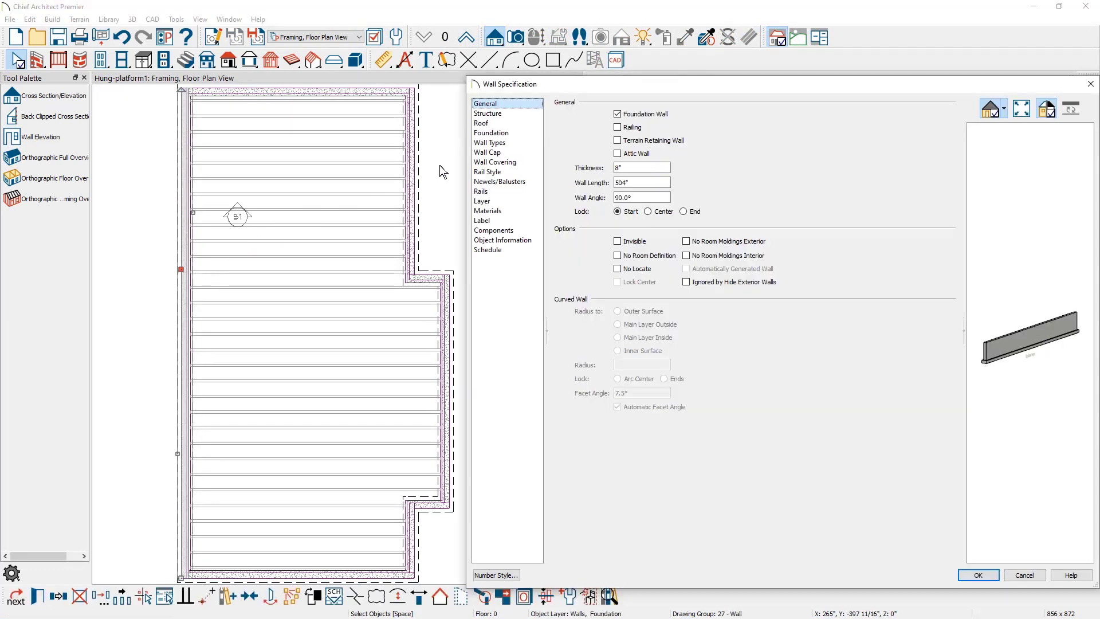
click(490, 143)
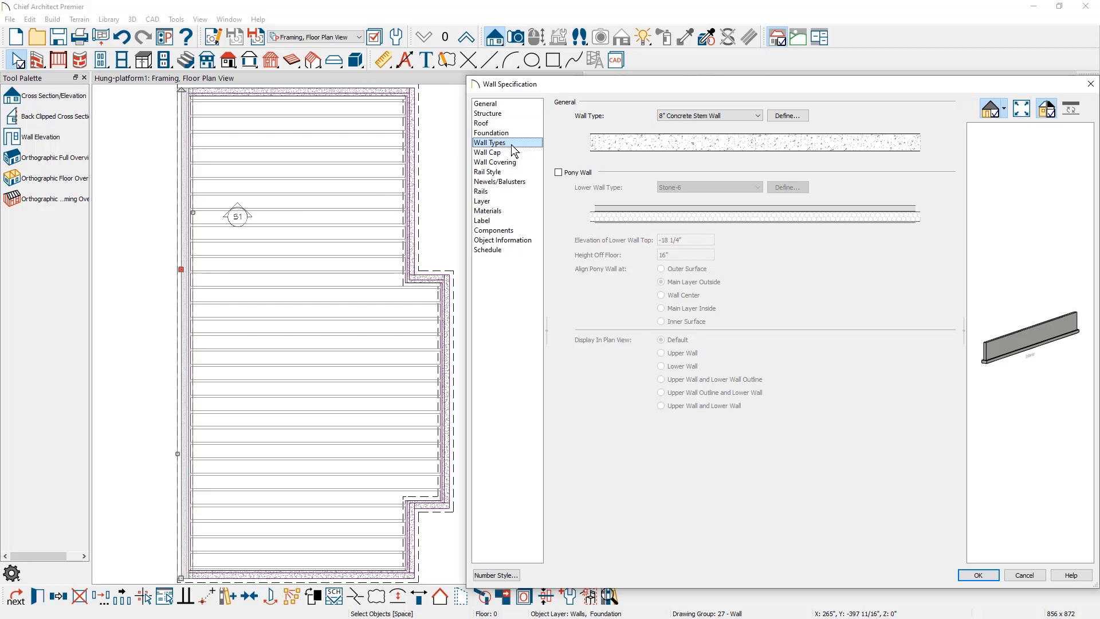
click(558, 173)
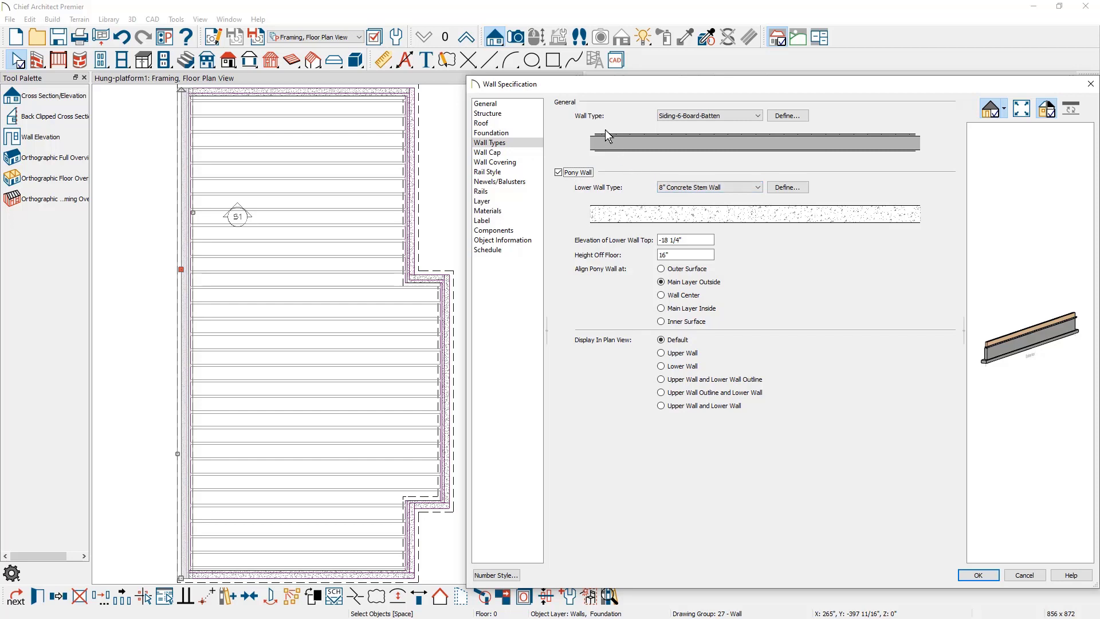
click(758, 116)
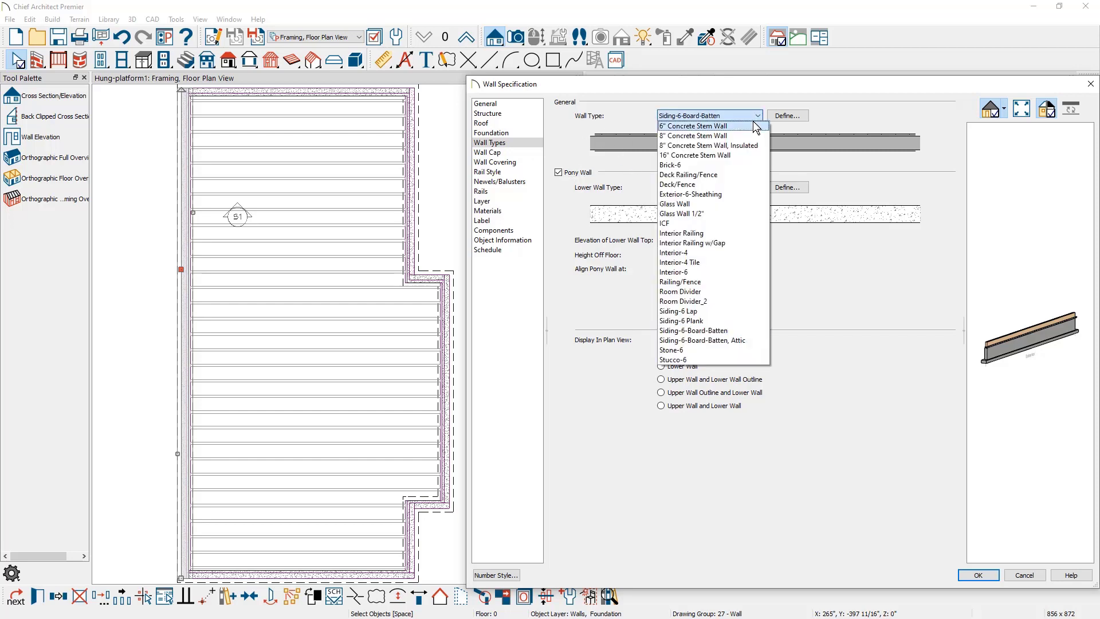
click(756, 127)
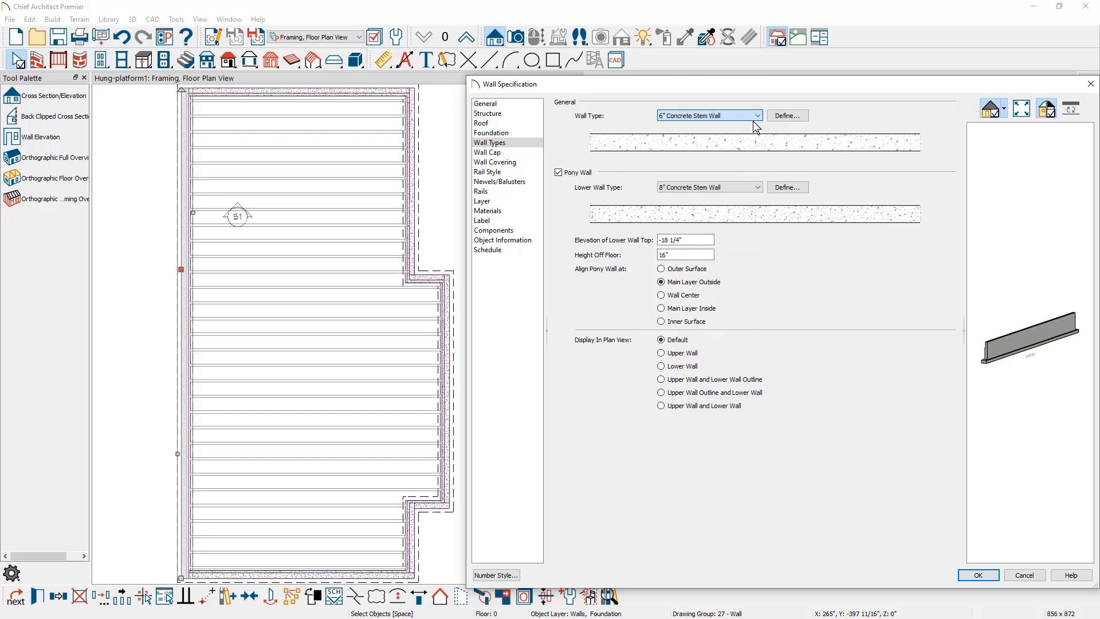
click(789, 116)
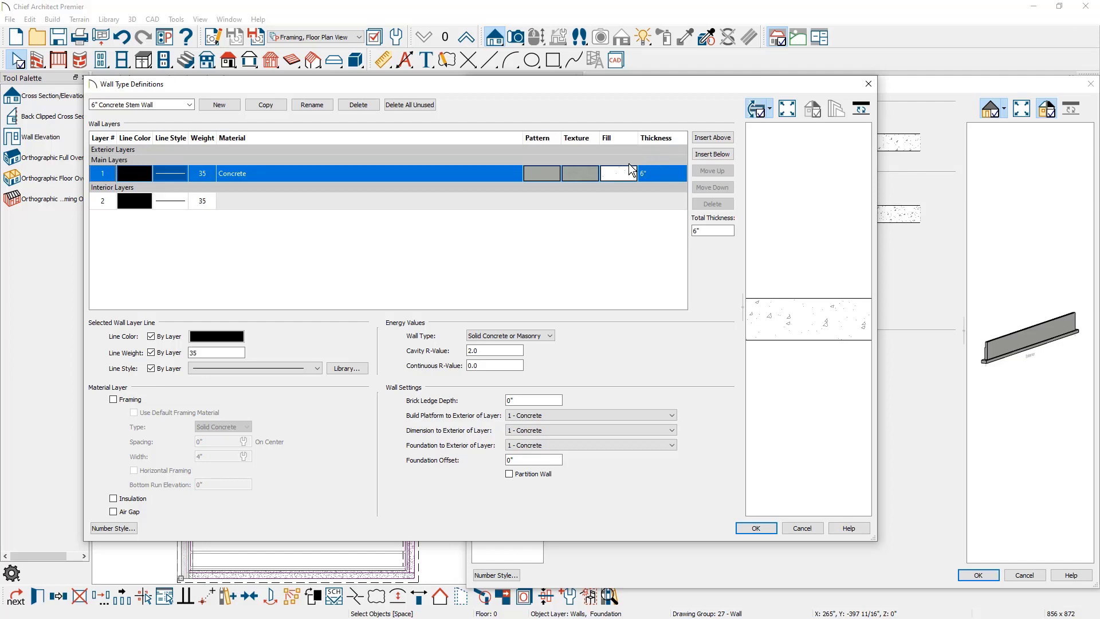
Cancel the Wall Type Definitions dialog without making changes.
click(802, 529)
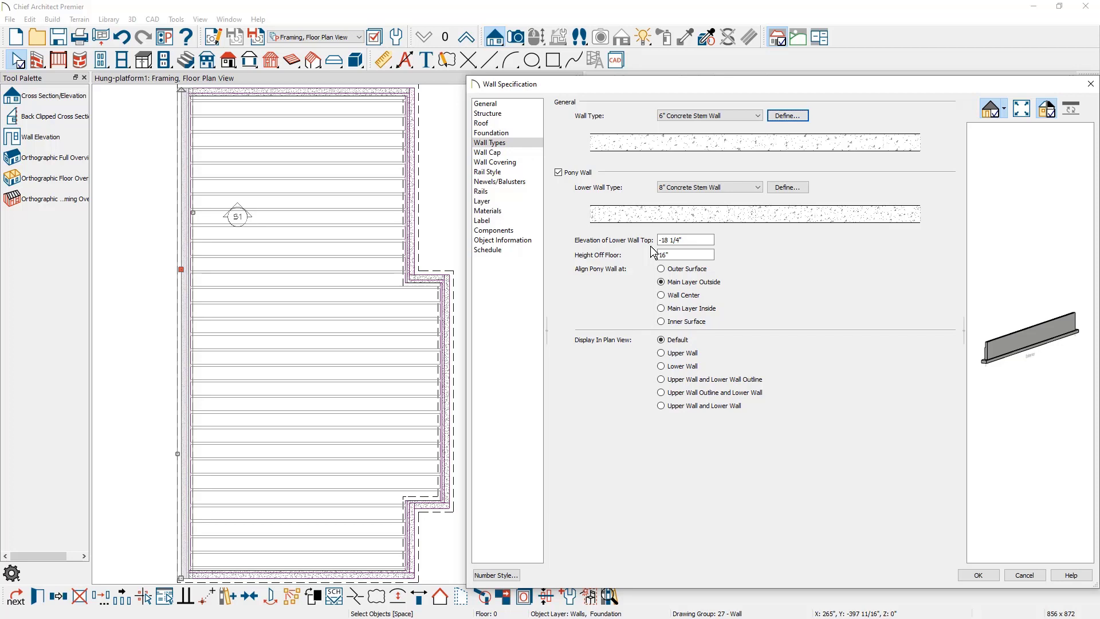
Set the left pony wall's lower wall top elevation to -14 3/4" and apply it.
click(665, 241)
drag(665, 241, 704, 254)
text(4 3/4)
drag(795, 86, 365, 86)
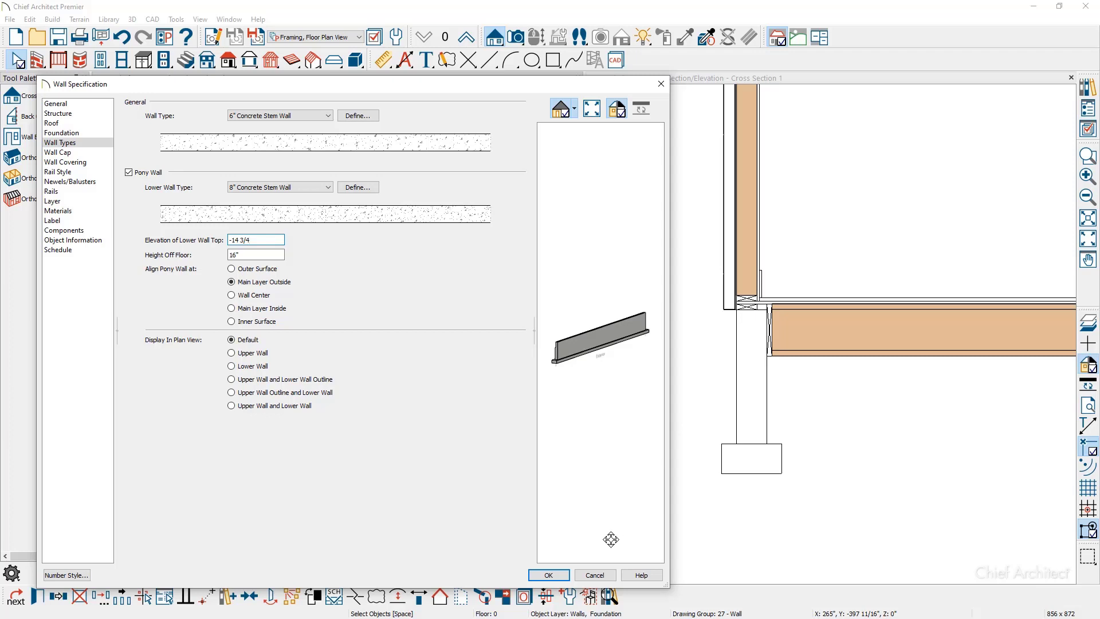
click(564, 576)
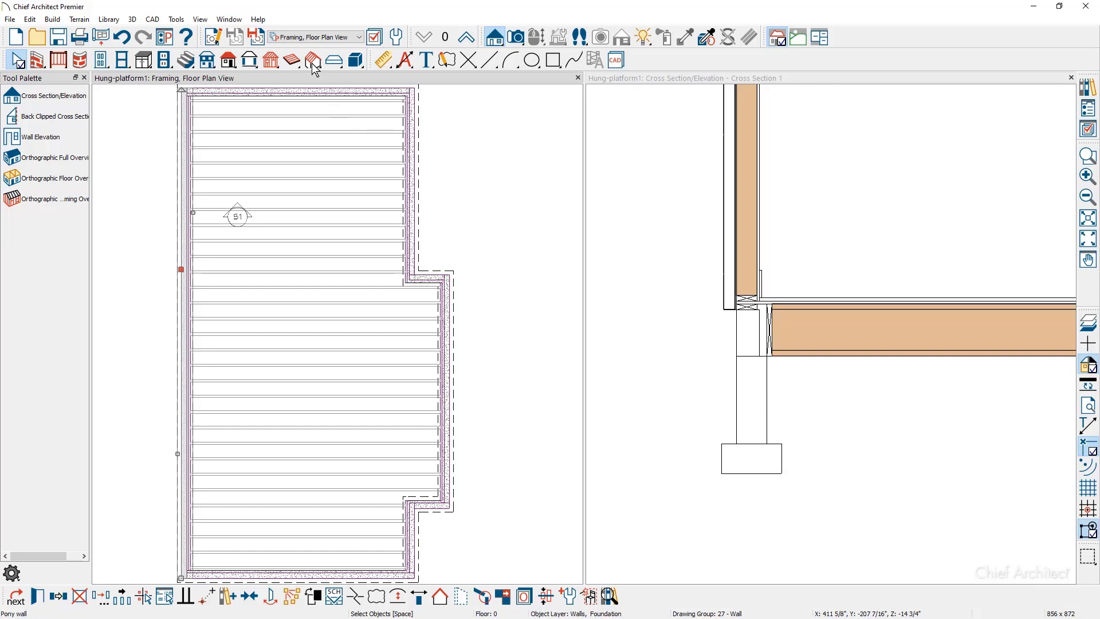
Rebuild the Floor 1 floor framing so the joists hang beside the stem wall.
click(272, 64)
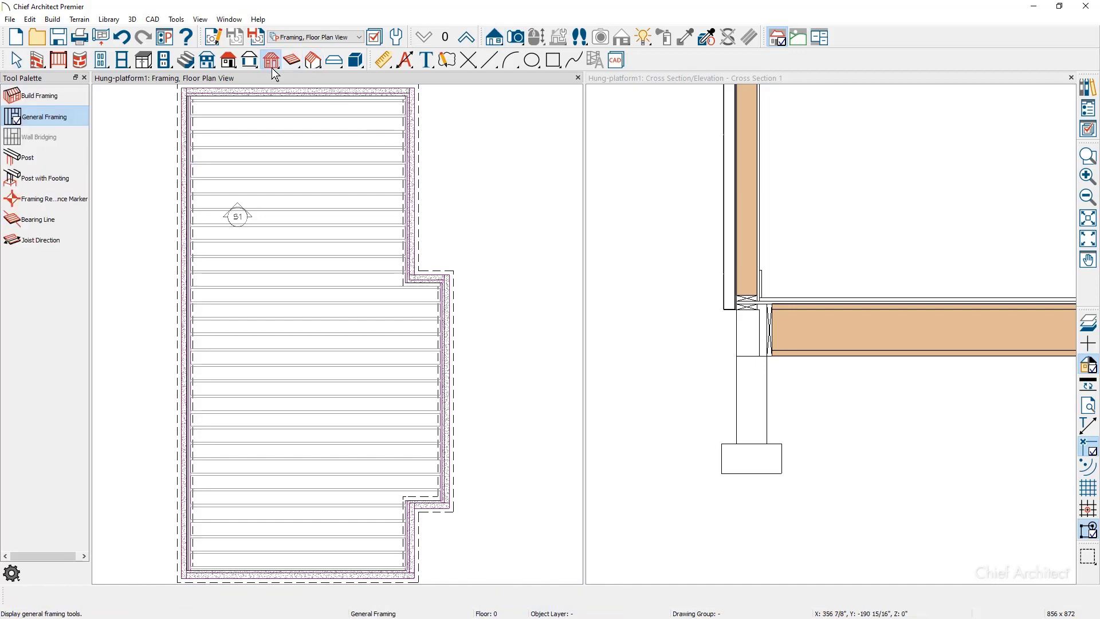
click(48, 93)
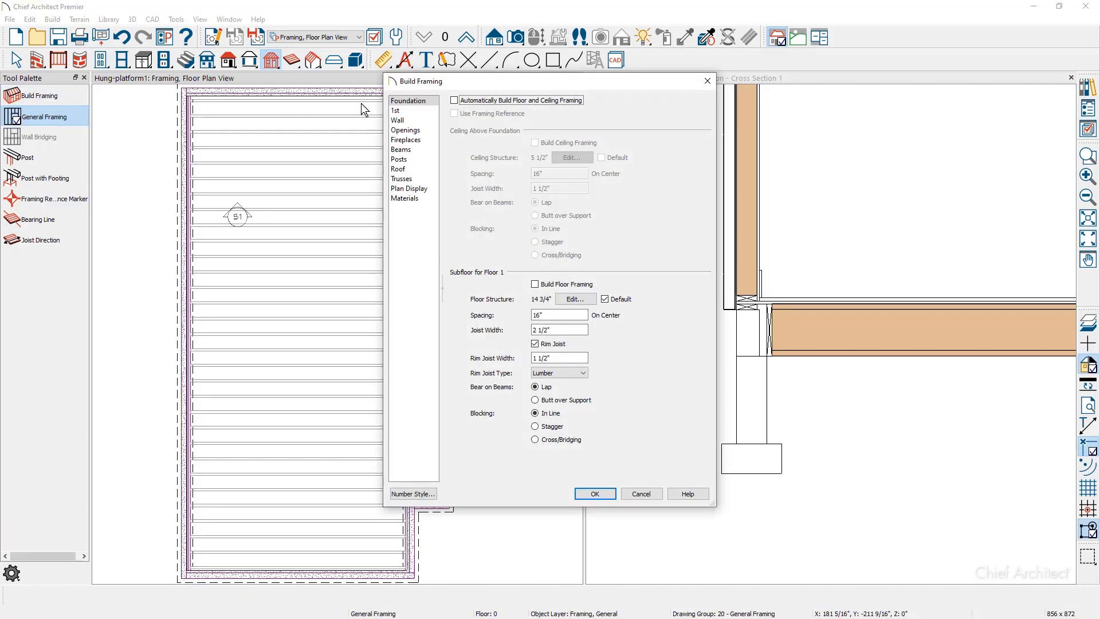
click(537, 284)
click(595, 493)
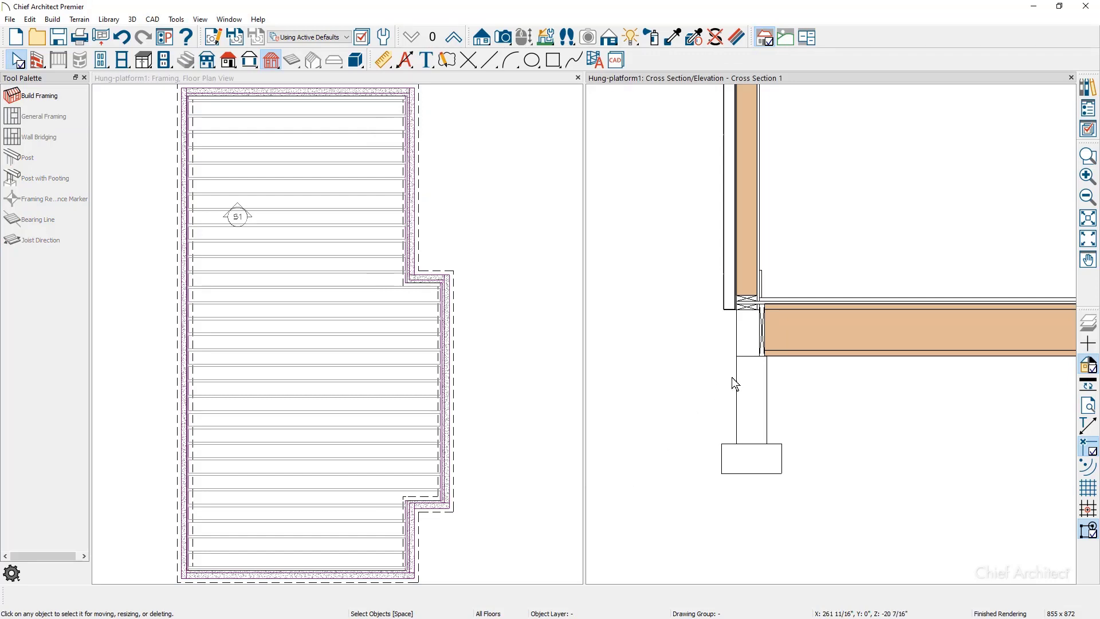
scroll(732, 378, up, 3)
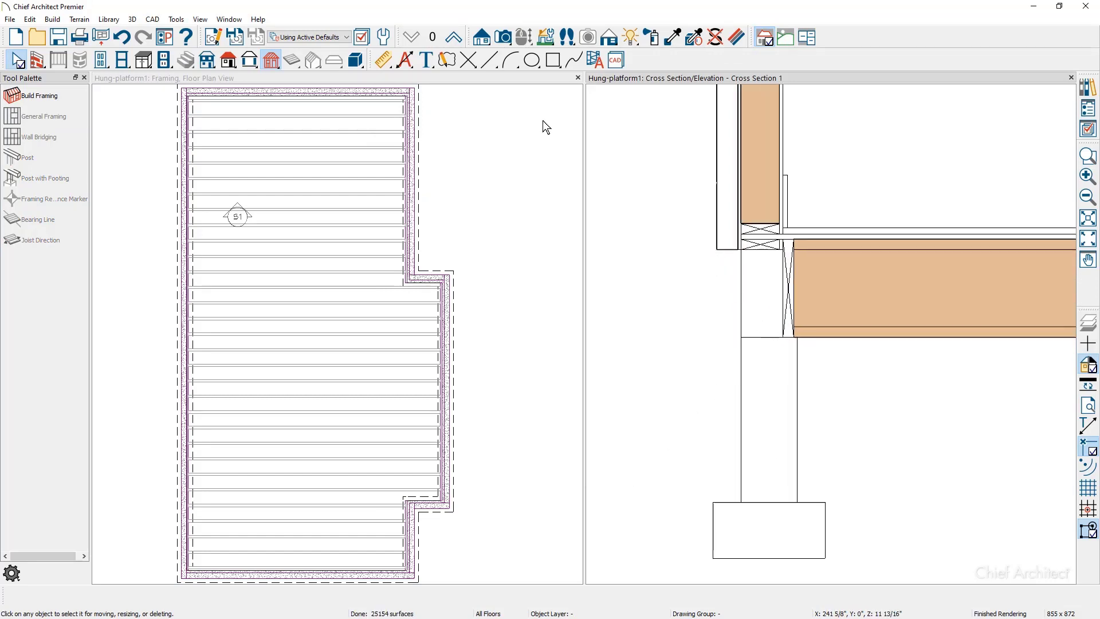
Draw a line across the stem wall top in the cross section and set its colour to white.
click(490, 61)
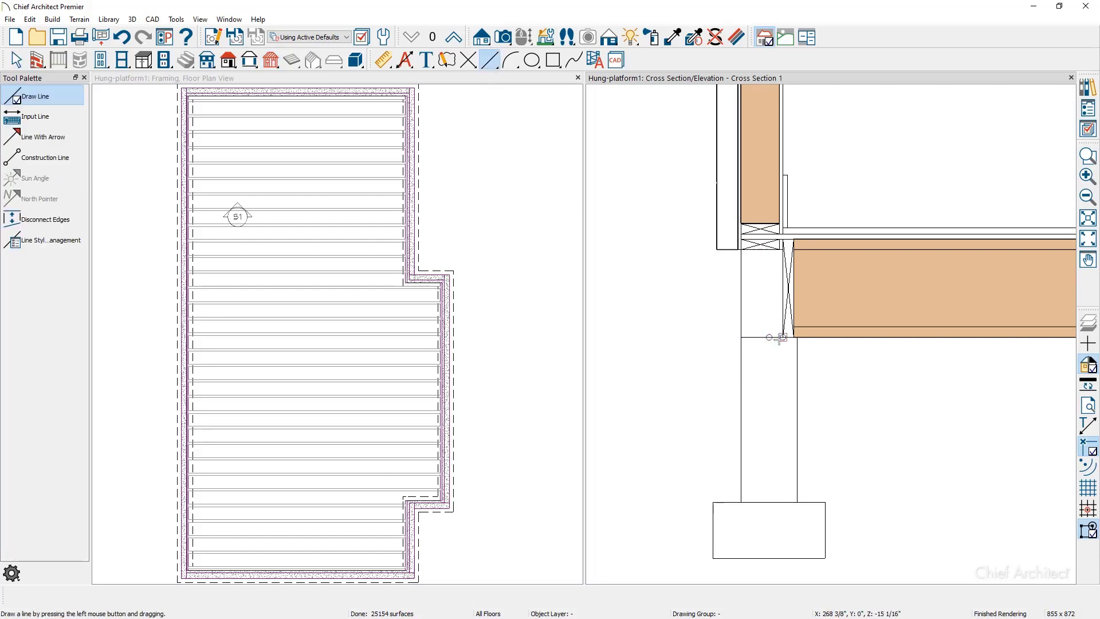
drag(783, 337, 742, 337)
key(space)
double_click(757, 337)
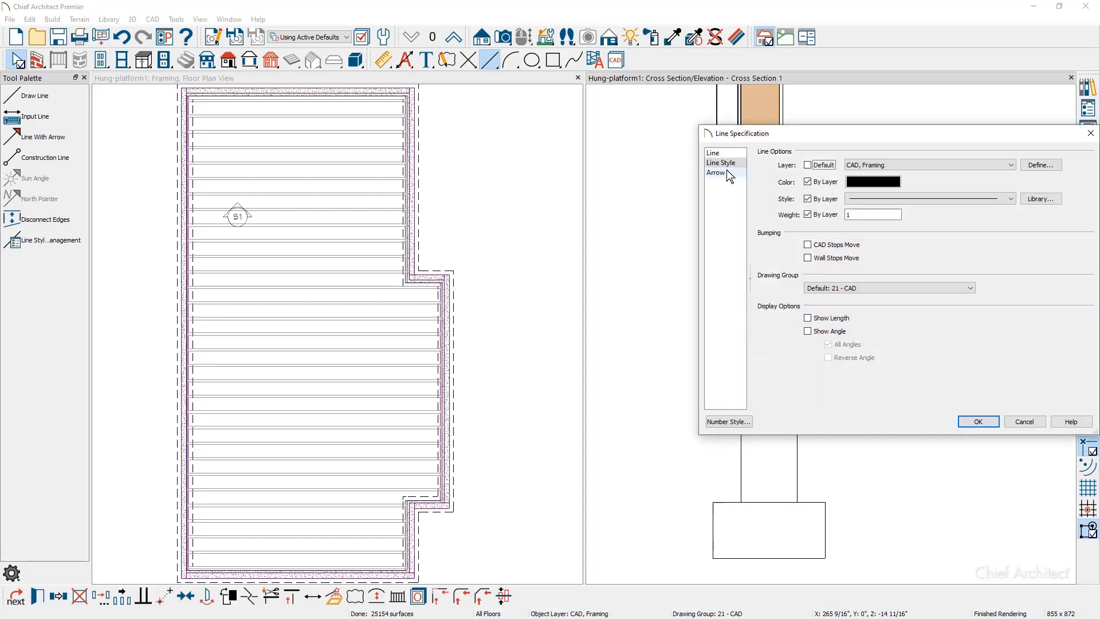
click(879, 183)
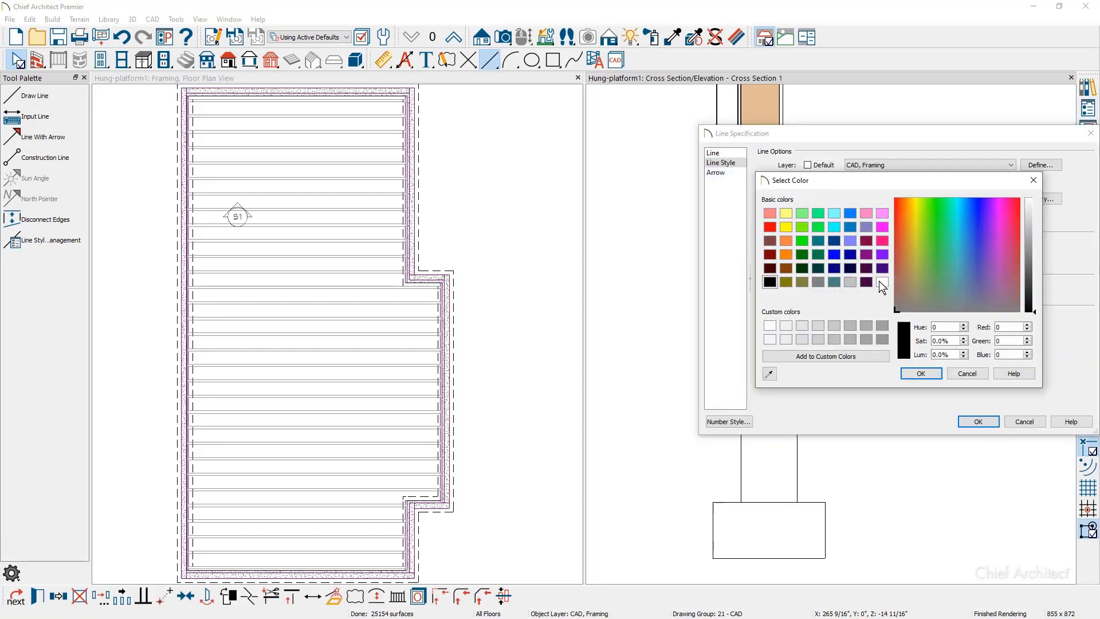
click(882, 283)
click(920, 373)
click(977, 421)
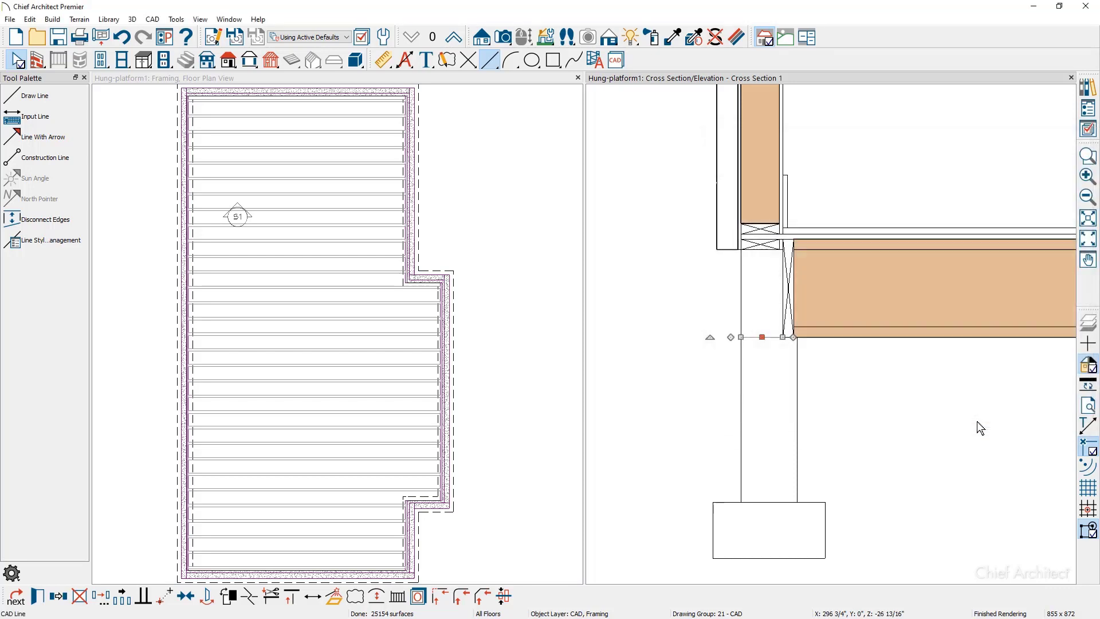
key(Escape)
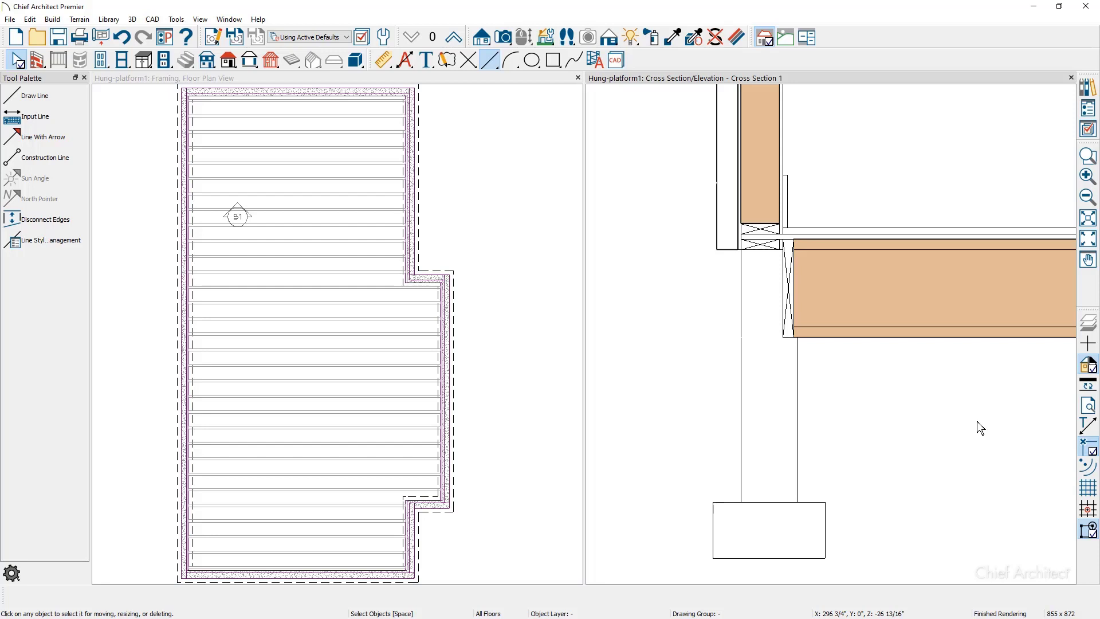
Select the top-bay joists in the floor plan and draw a floor truss repeated across that bay.
click(262, 76)
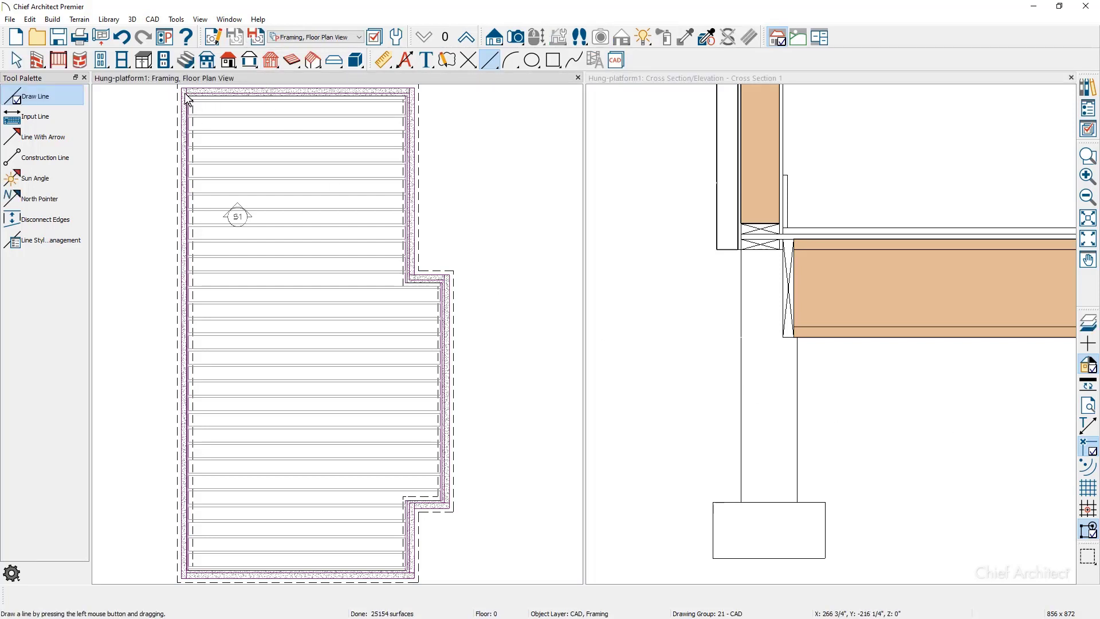
drag(186, 95, 404, 218)
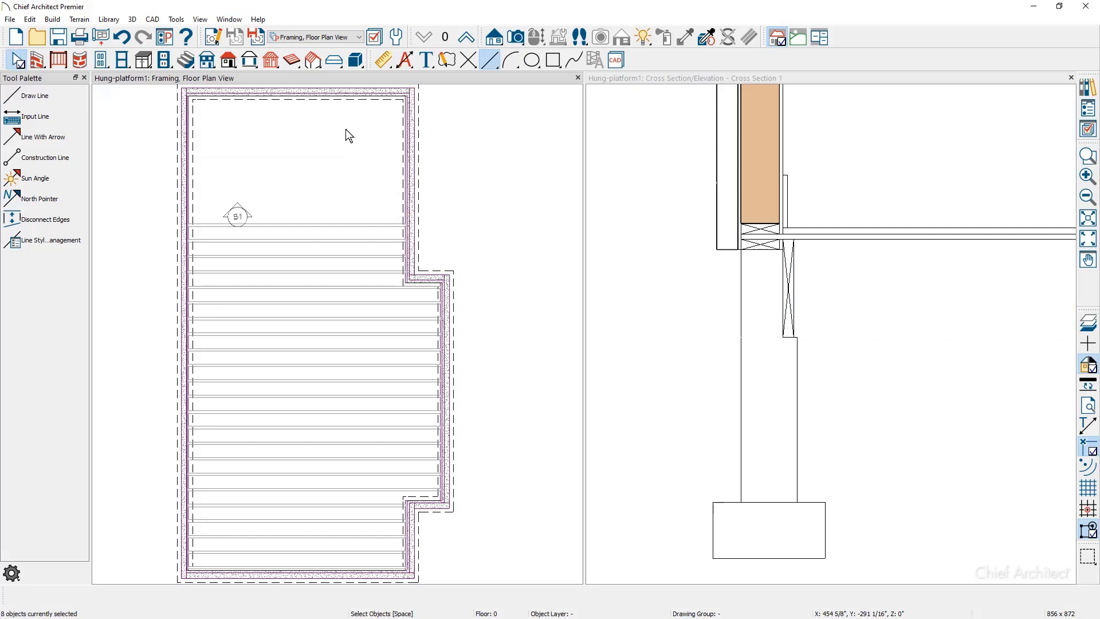
click(293, 60)
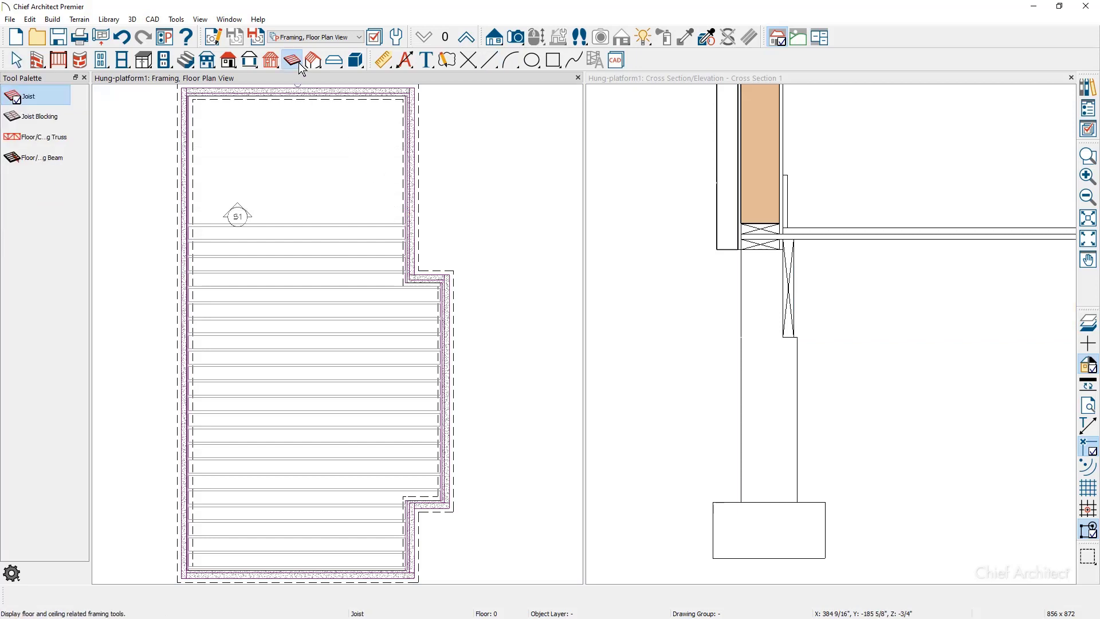
click(63, 143)
drag(187, 196, 404, 196)
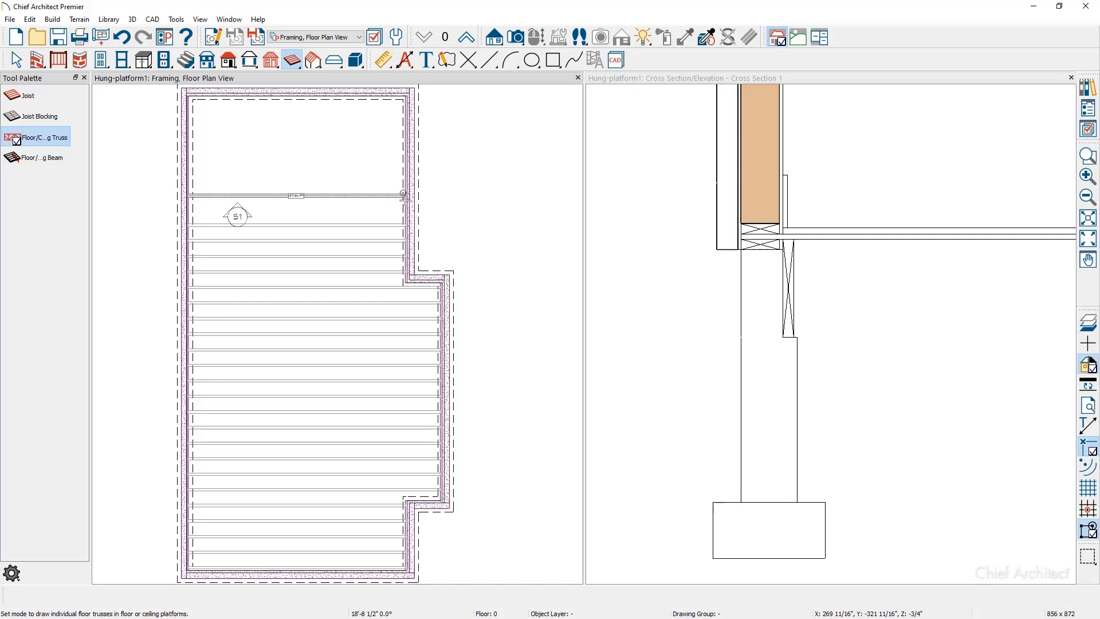
key(space)
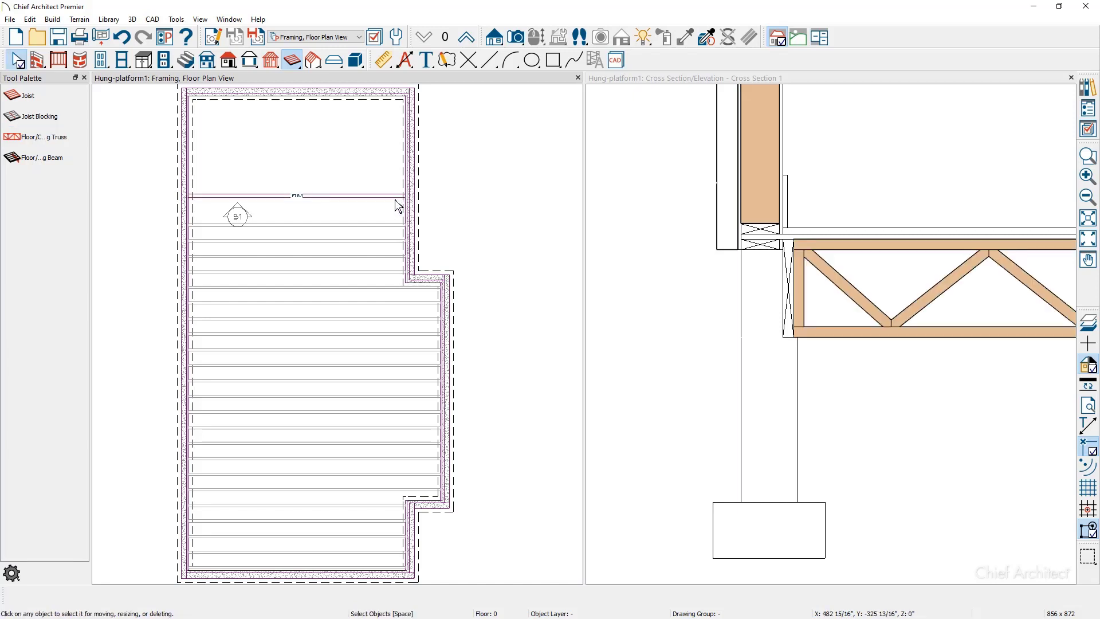
click(397, 196)
click(123, 596)
drag(629, 474, 659, 470)
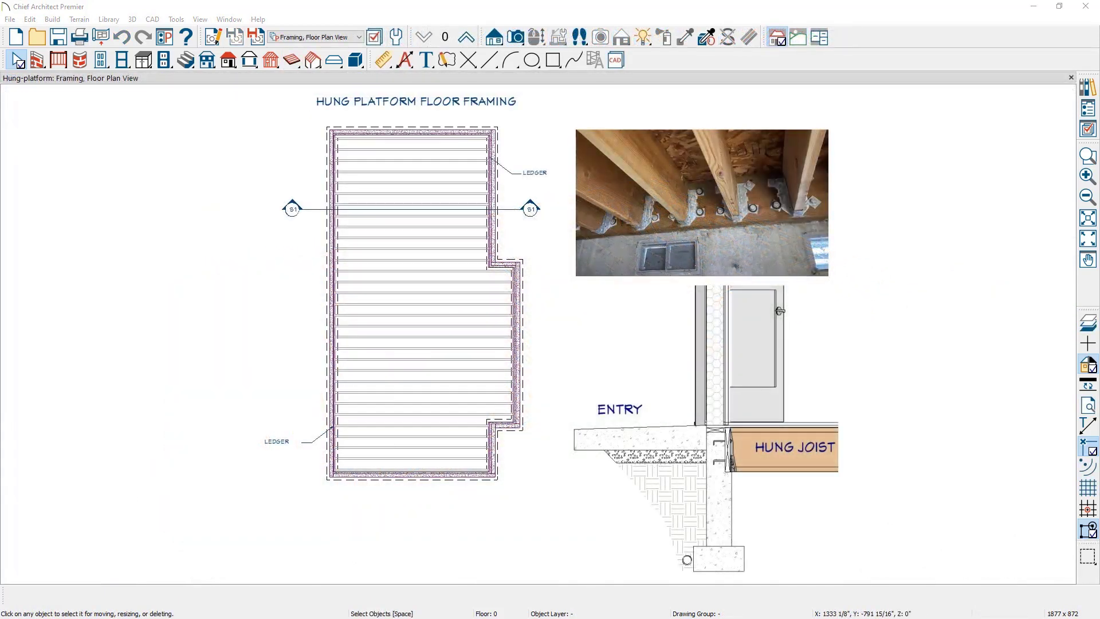